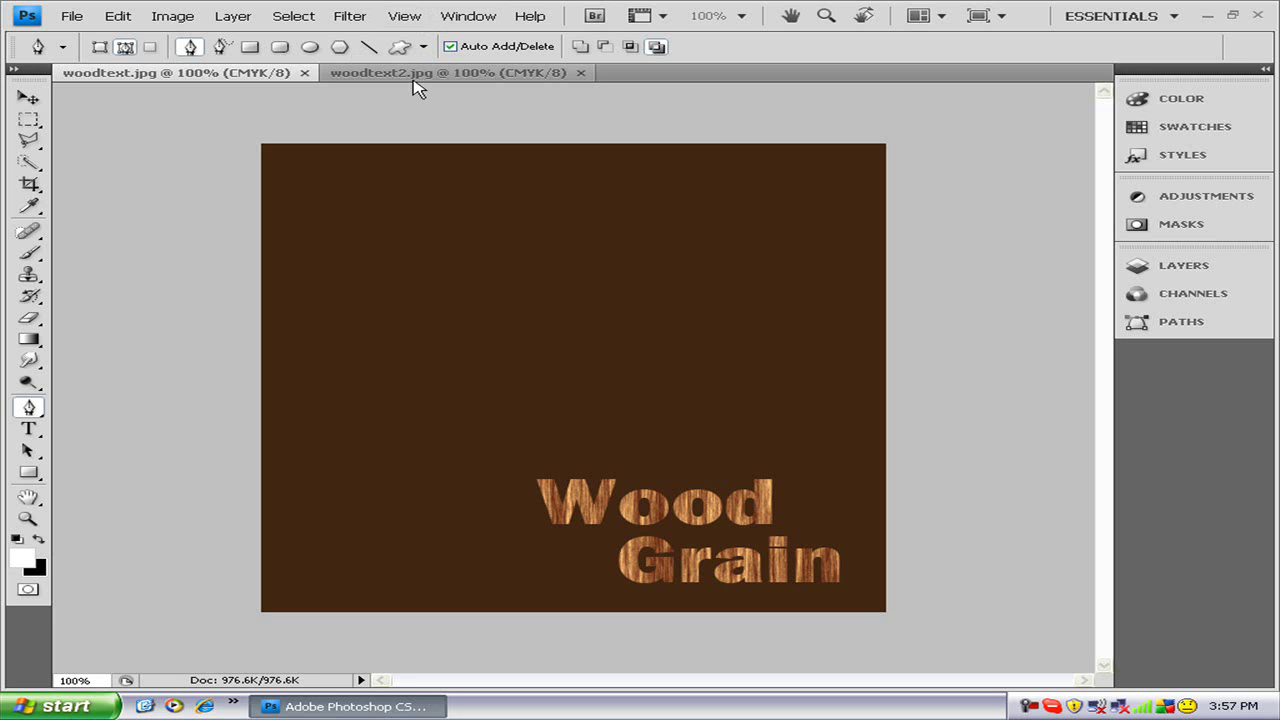
# Switch to the woodtext2.jpg wood-grain example and bring up the File menu
pyautogui.click(411, 76)
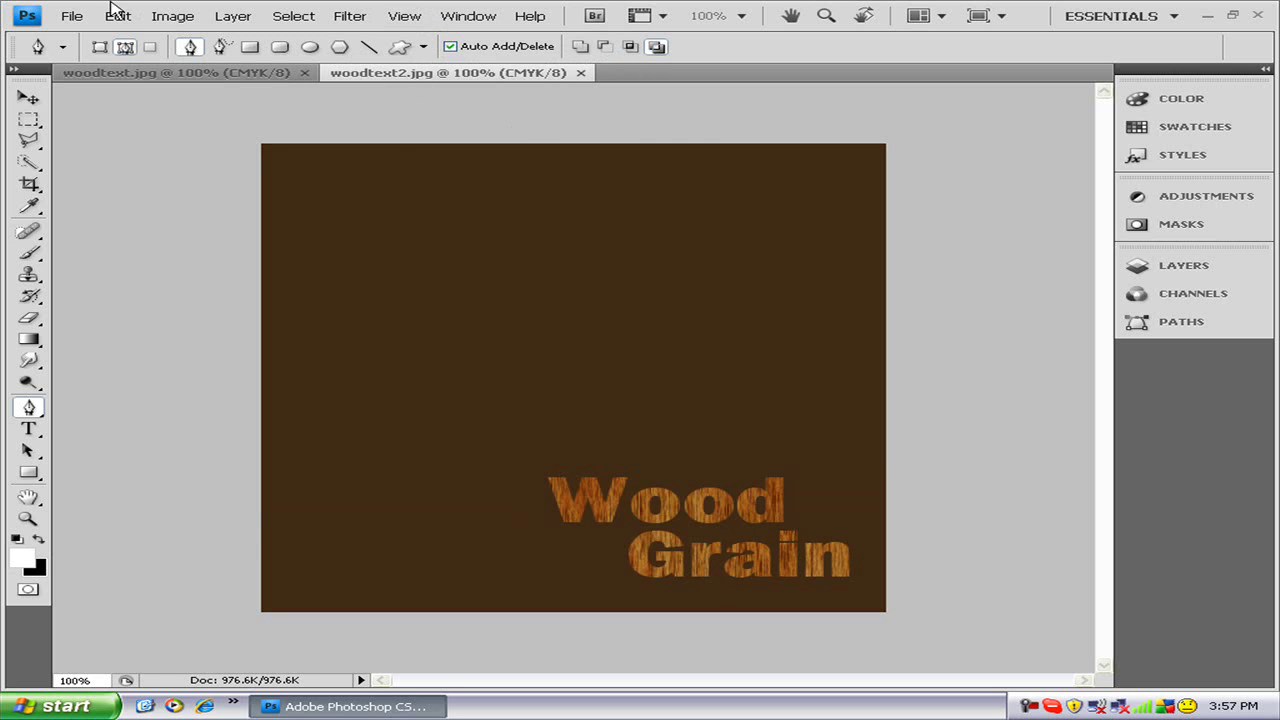
pyautogui.click(76, 12)
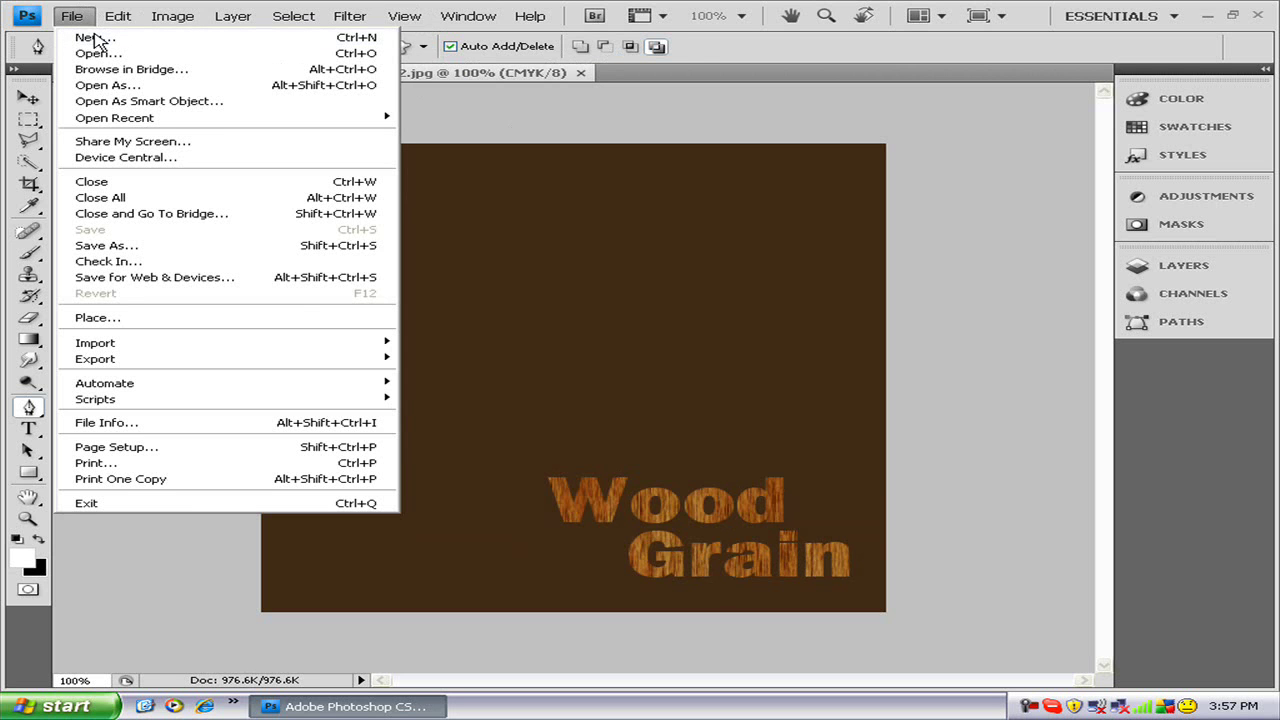
# Create a new 500 × 500 px, 72 ppi white-background document named woodtext3
pyautogui.click(97, 38)
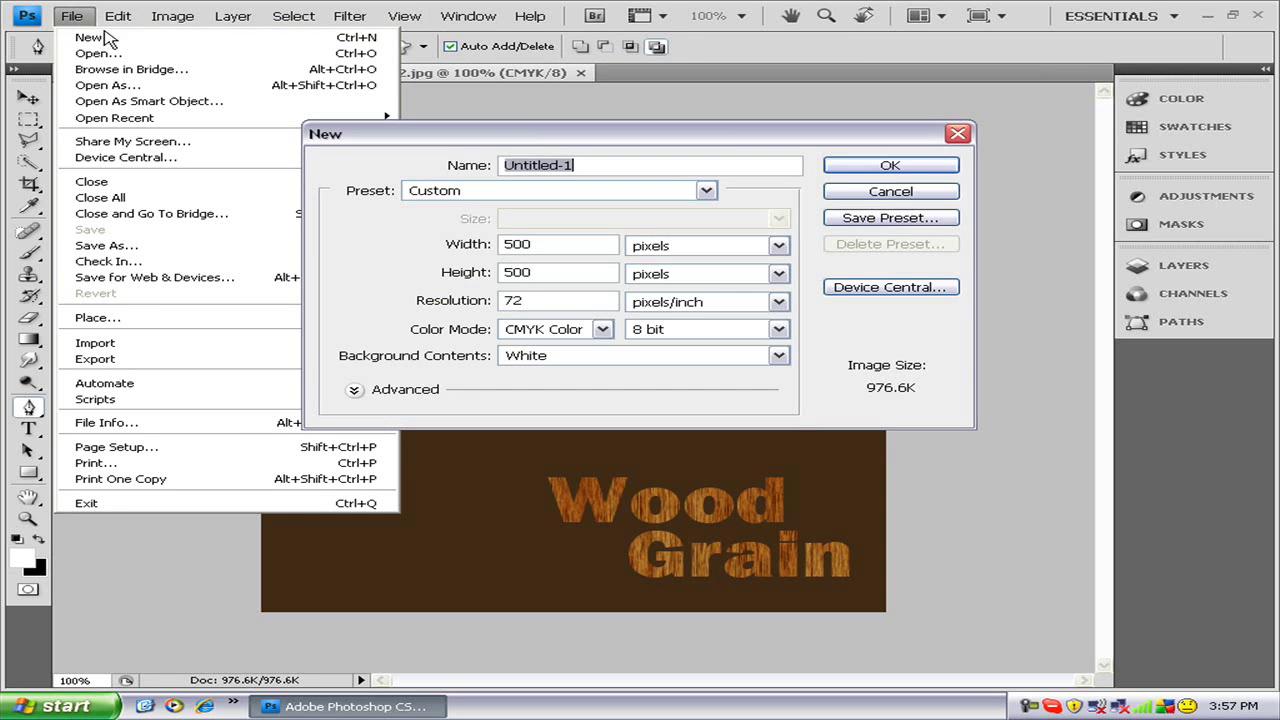
pyautogui.write('woodtext3')
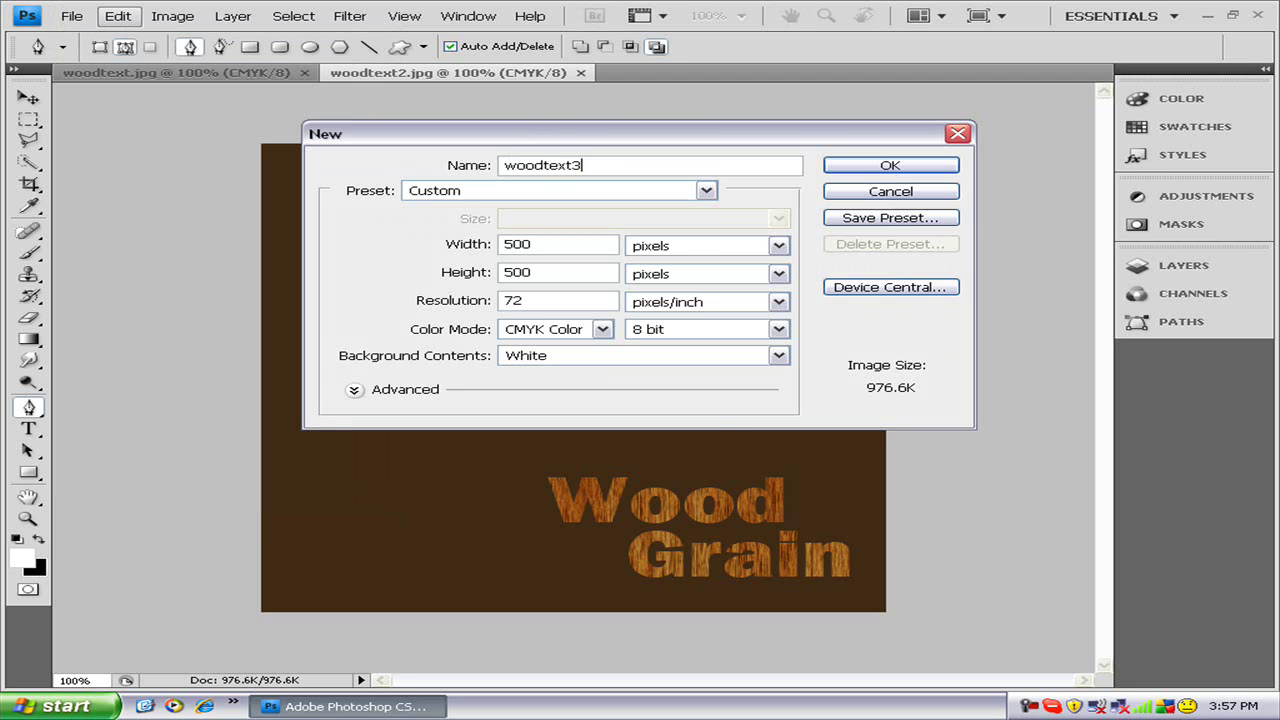
pyautogui.press('Return')
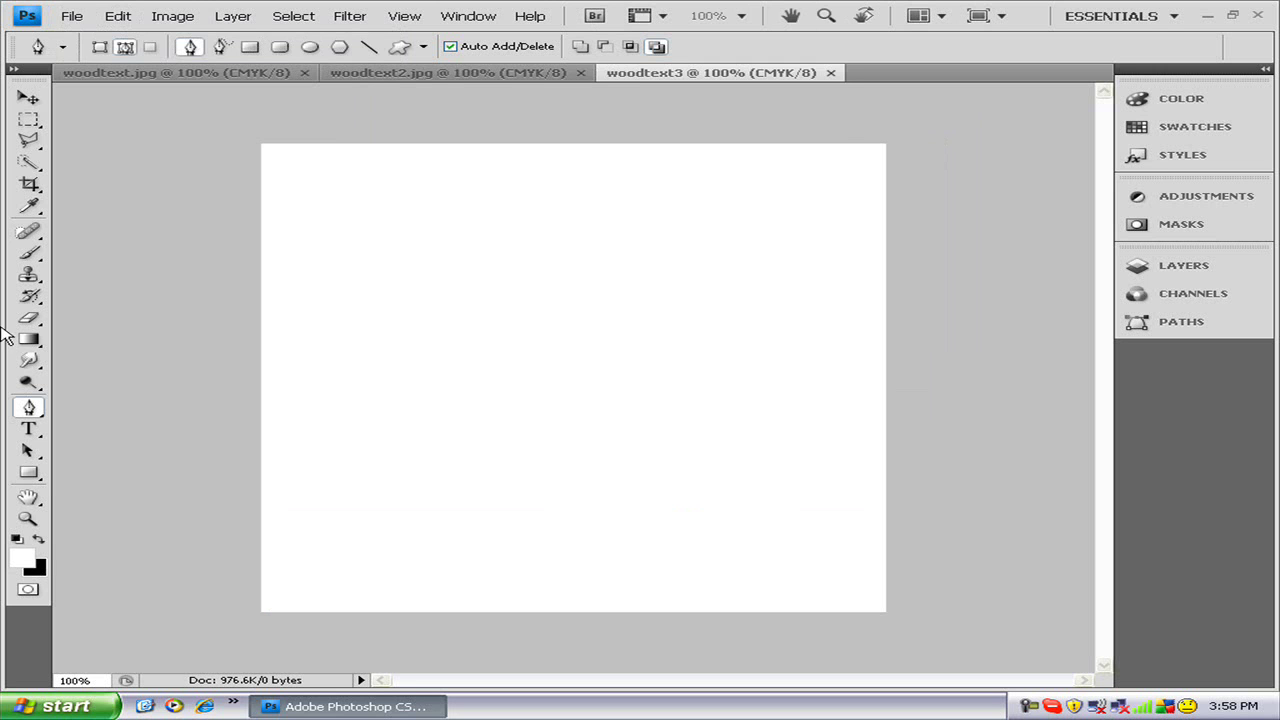
# Set the foreground colour to dark red #5b1010 and fill the entire canvas with it
pyautogui.click(28, 558)
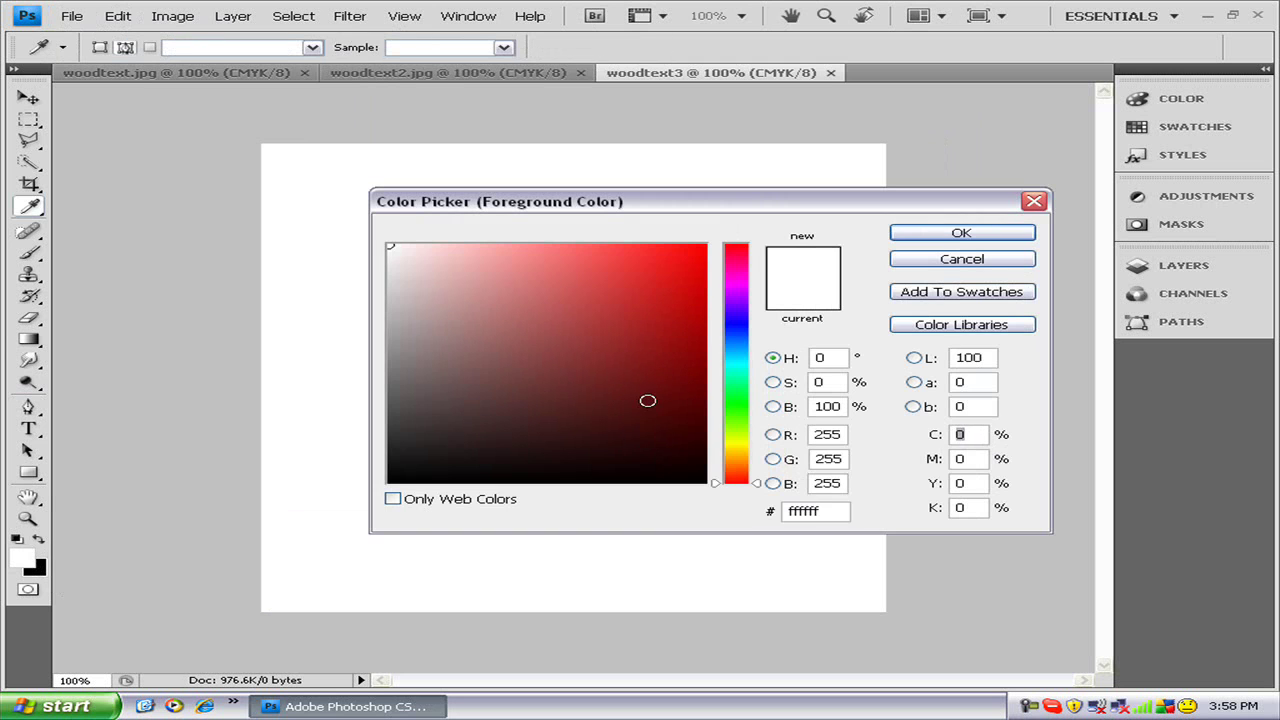
pyautogui.click(649, 398)
pyautogui.click(961, 233)
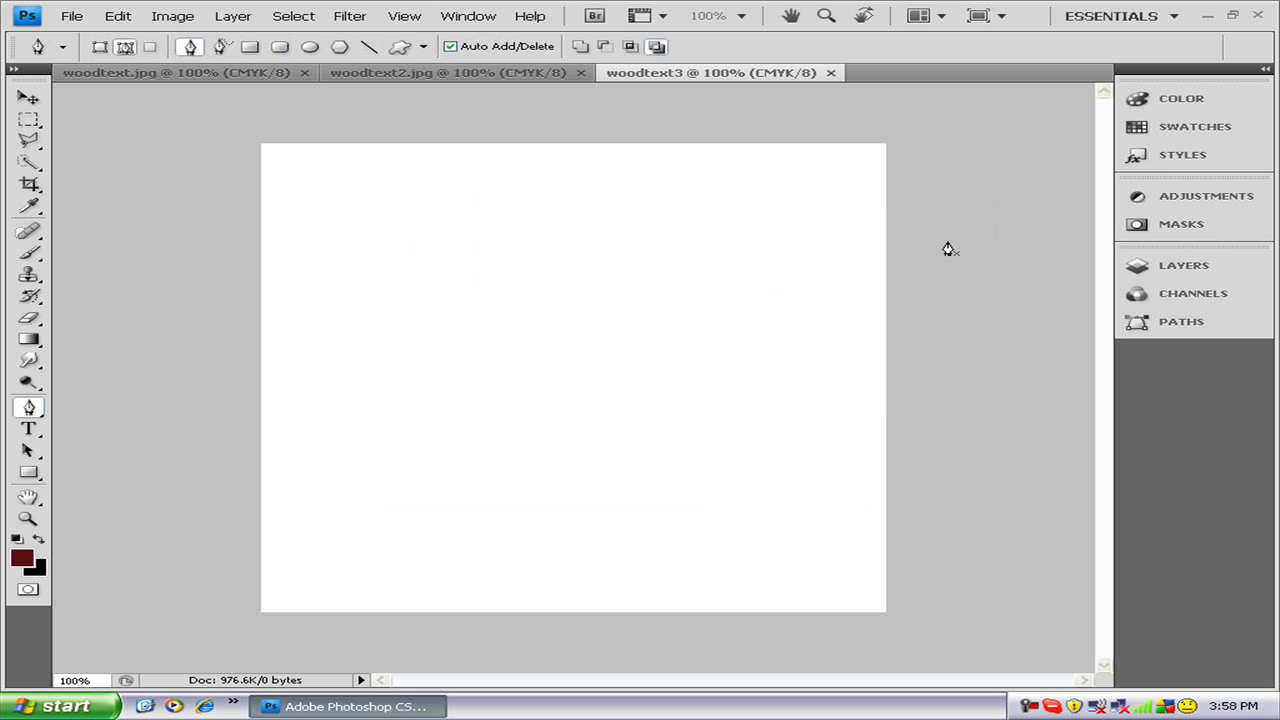
pyautogui.click(608, 341)
pyautogui.hotkey('alt', 'BackSpace')
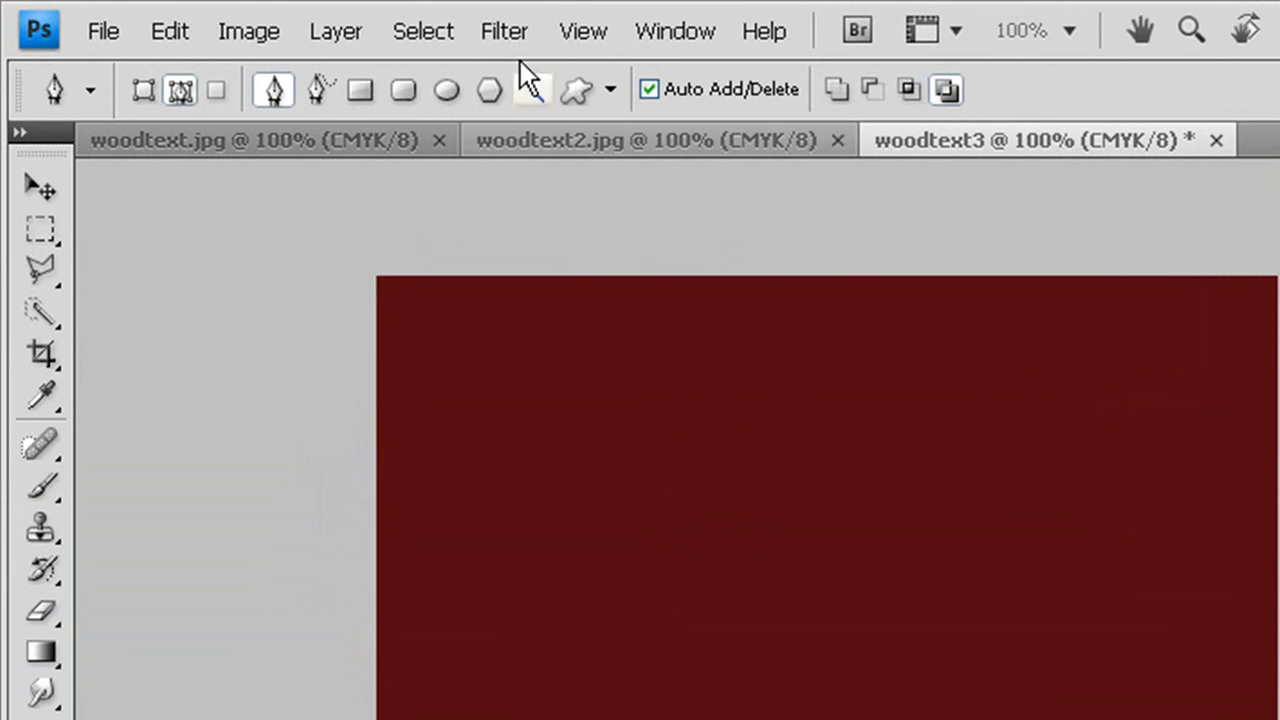
# Open the Render > Fibers filter and cancel it without applying anything
pyautogui.click(505, 30)
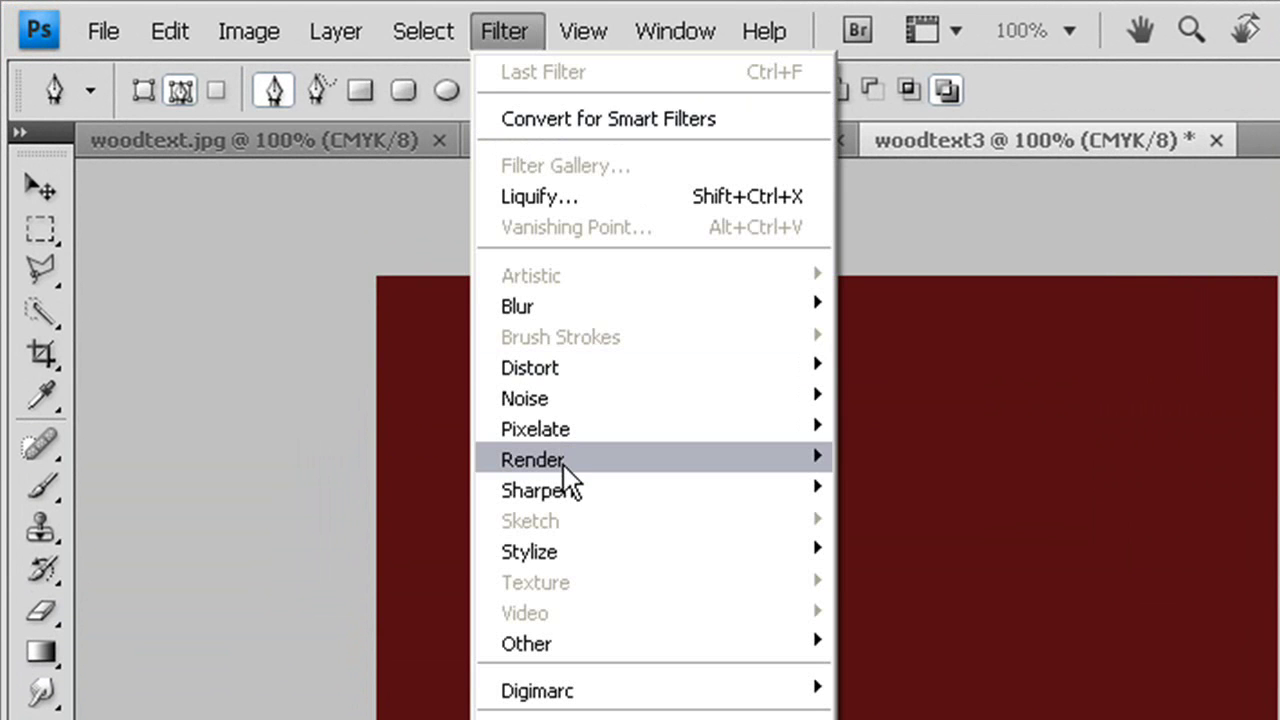
pyautogui.moveTo(563, 467)
pyautogui.click(980, 522)
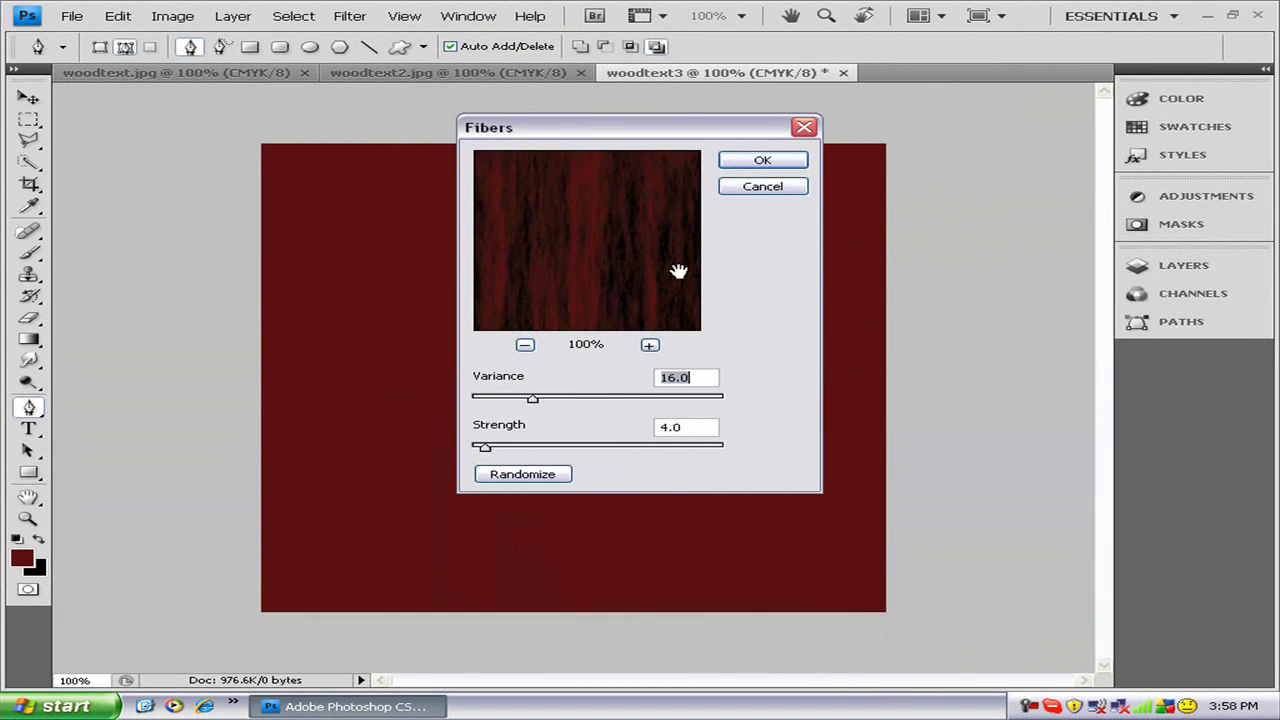
pyautogui.click(763, 193)
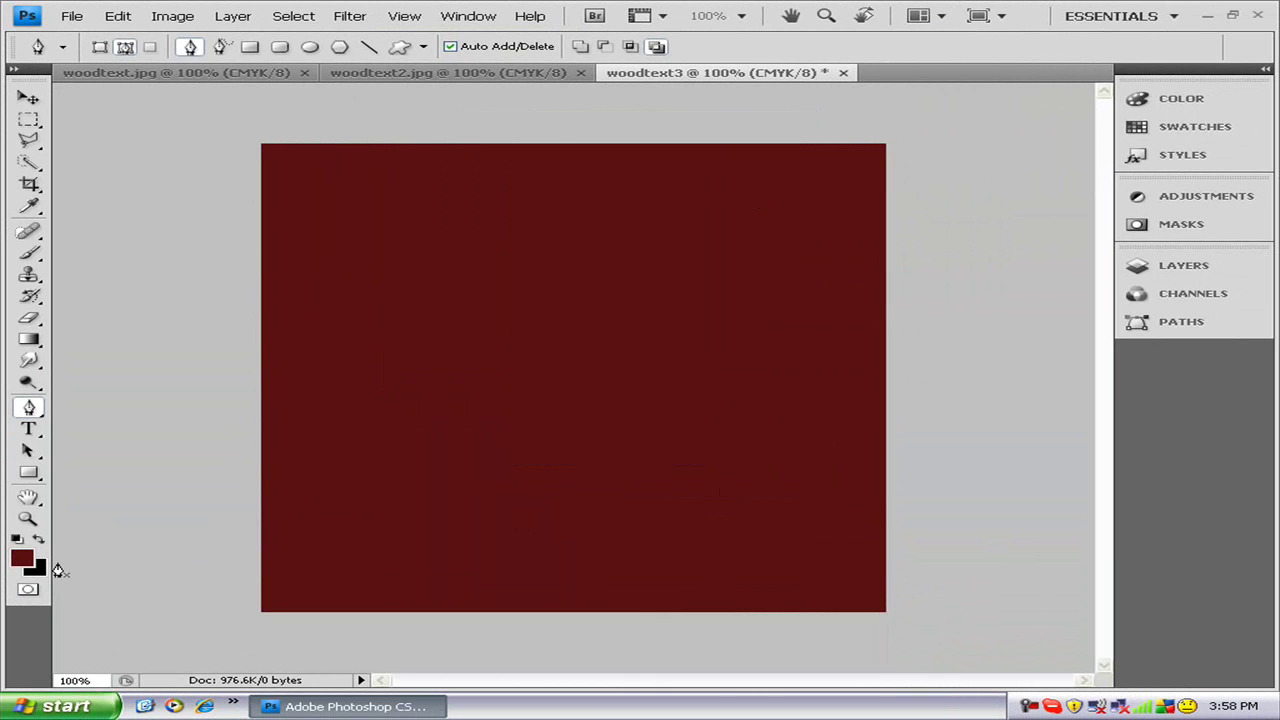
# Set the background colour to white (#ffffff)
pyautogui.click(40, 570)
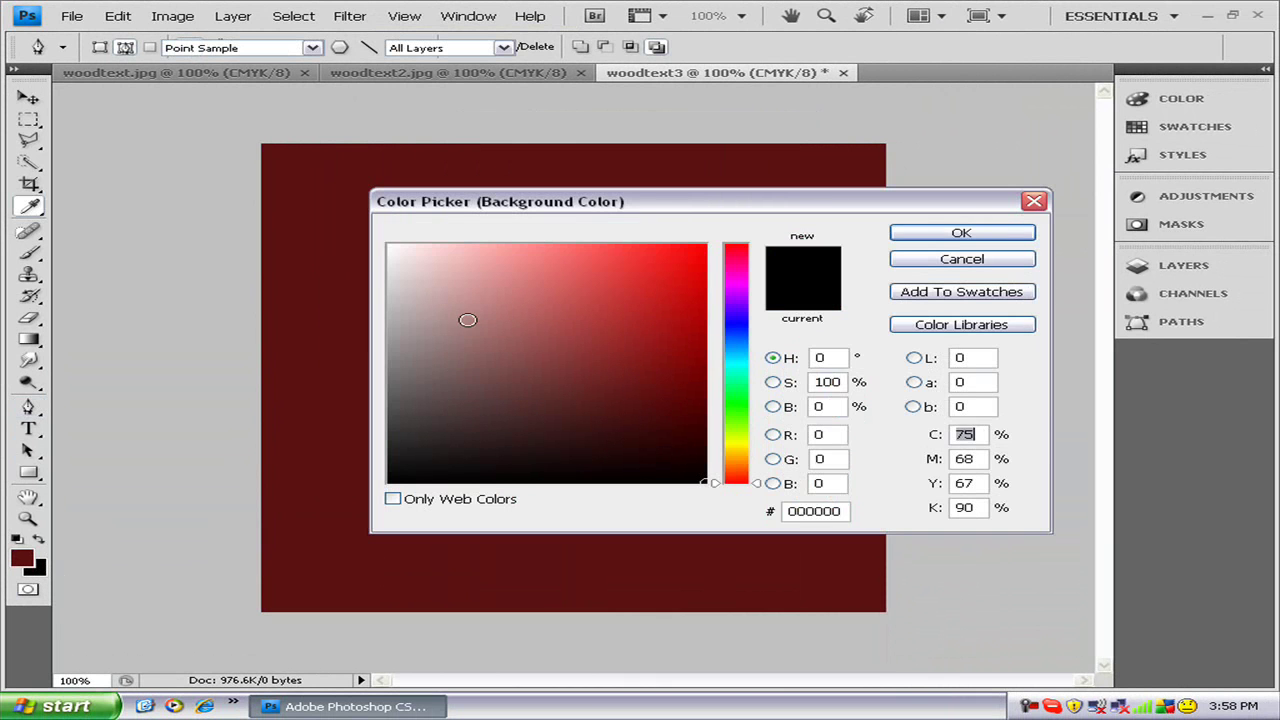
pyautogui.click(327, 223)
pyautogui.click(1028, 236)
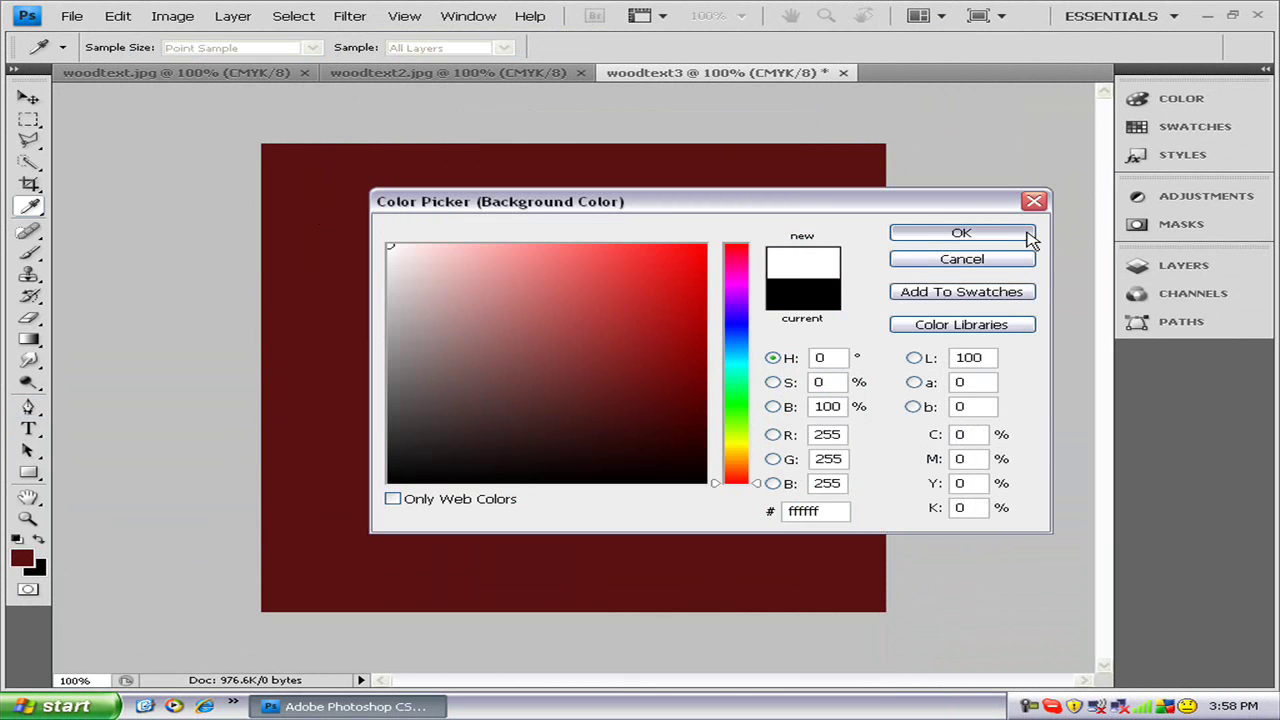
# Render Fibers on the canvas, randomizing the pattern five times with variance lowered to 11
pyautogui.click(355, 20)
pyautogui.moveTo(463, 240)
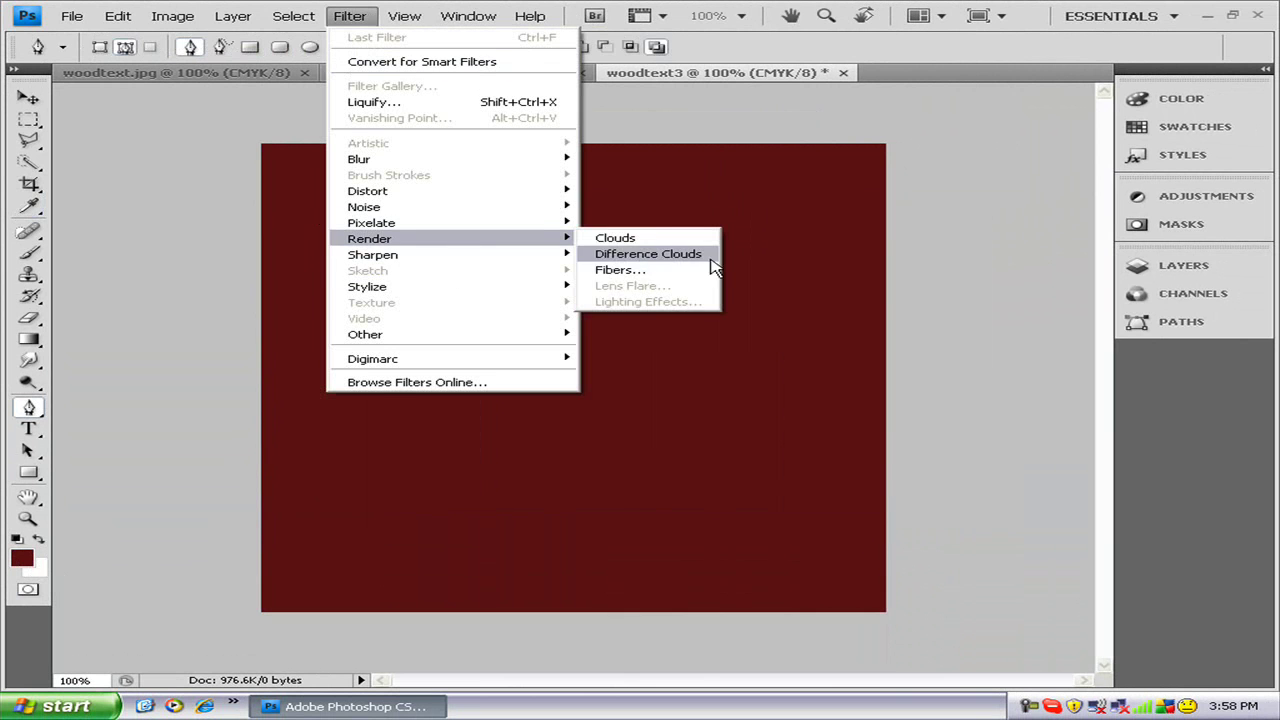
pyautogui.click(698, 276)
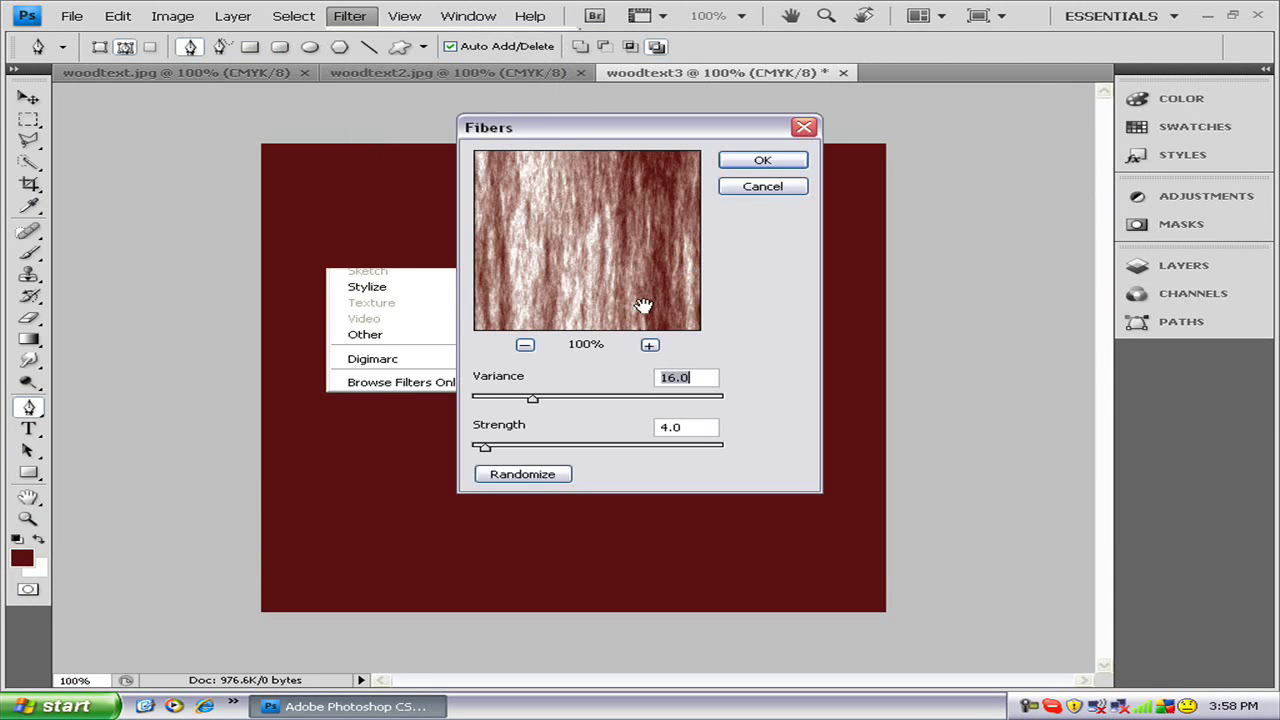
pyautogui.click(522, 474)
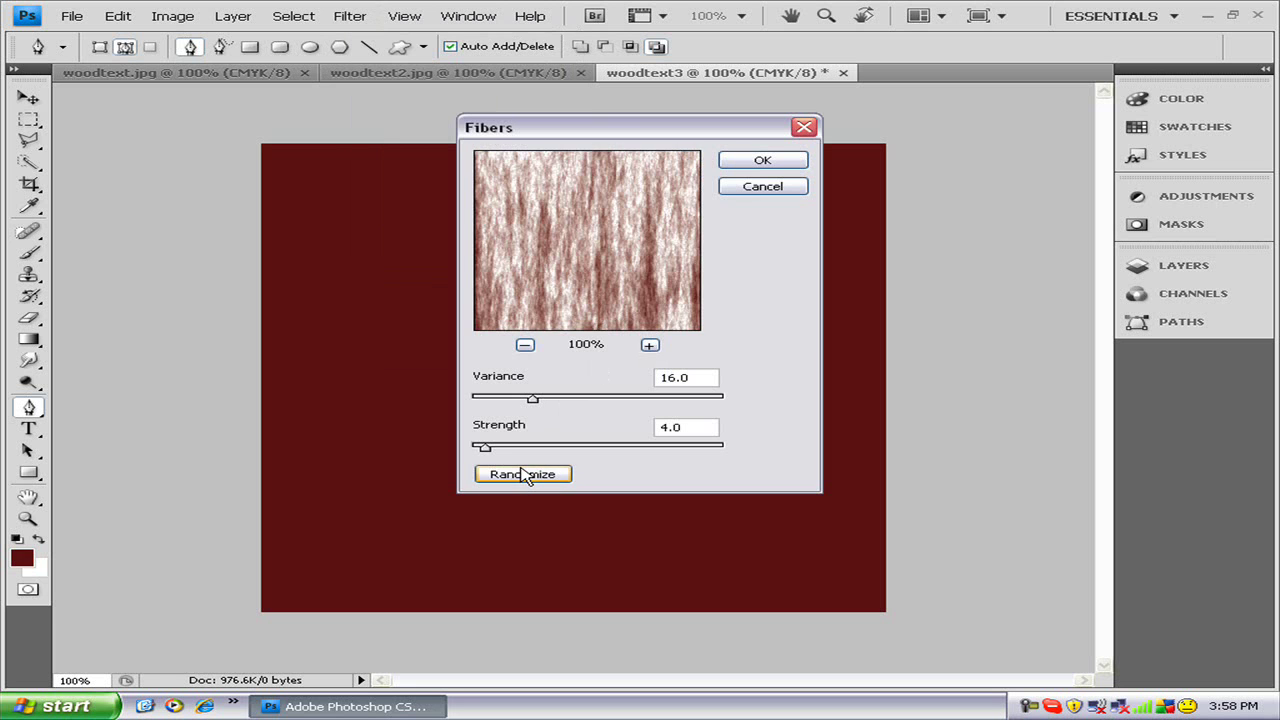
pyautogui.click(522, 474)
pyautogui.click(522, 474)
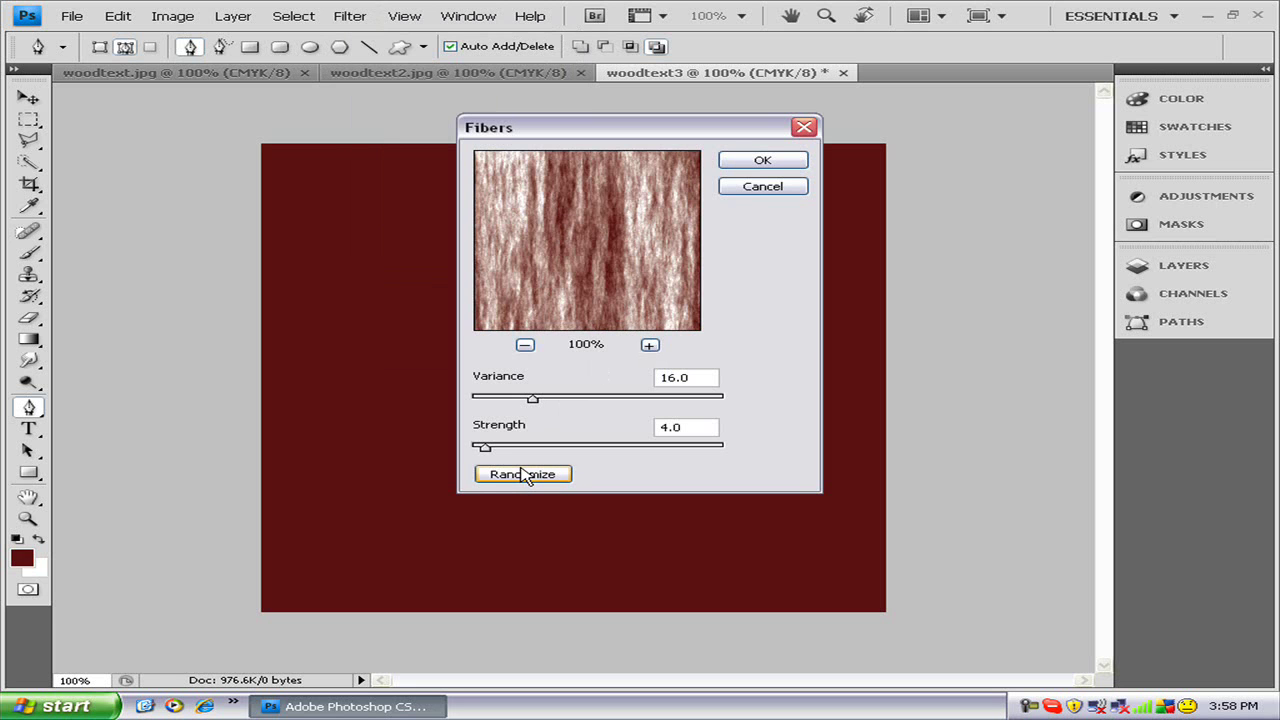
pyautogui.click(522, 474)
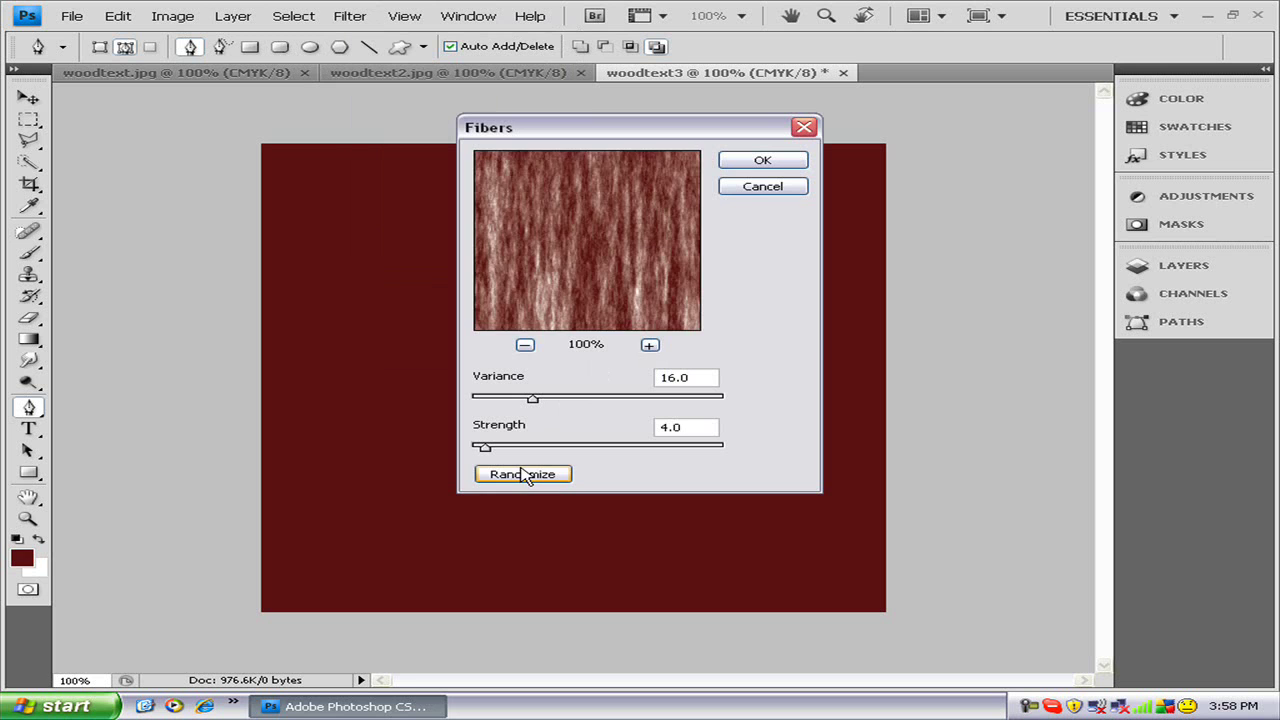
pyautogui.click(522, 474)
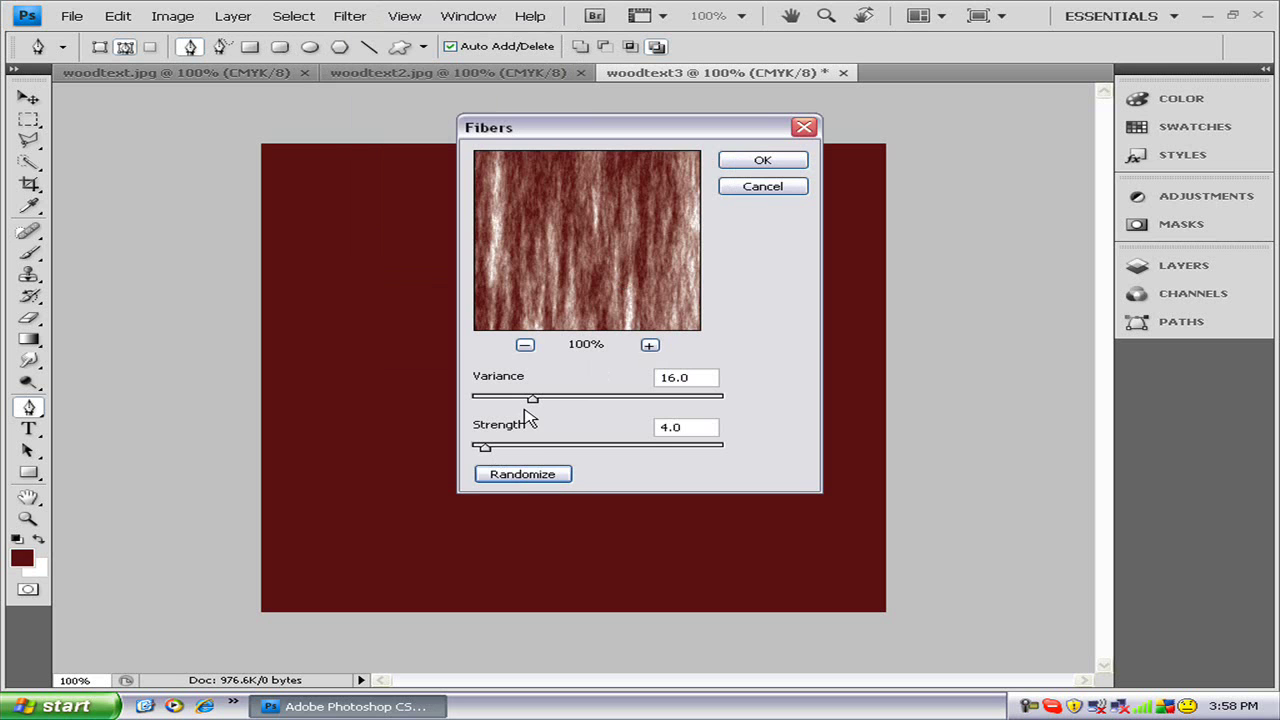
pyautogui.moveTo(531, 399); pyautogui.dragTo(514, 400)
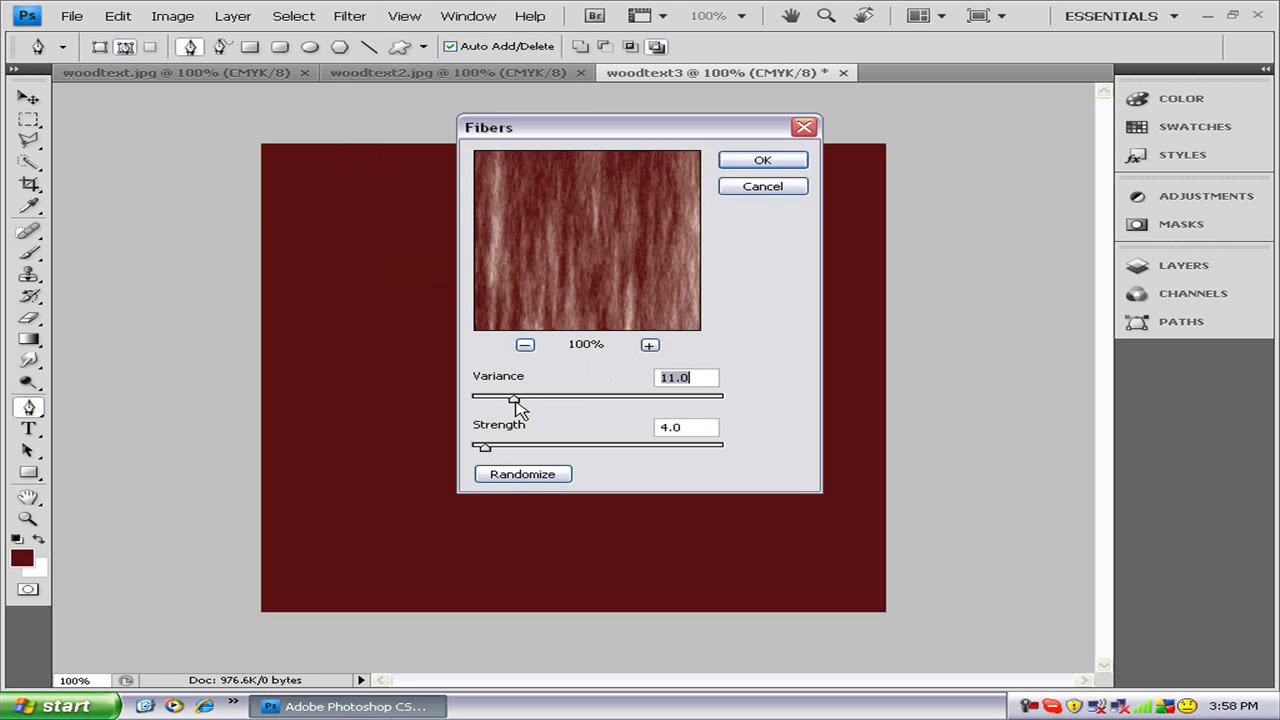
pyautogui.click(763, 163)
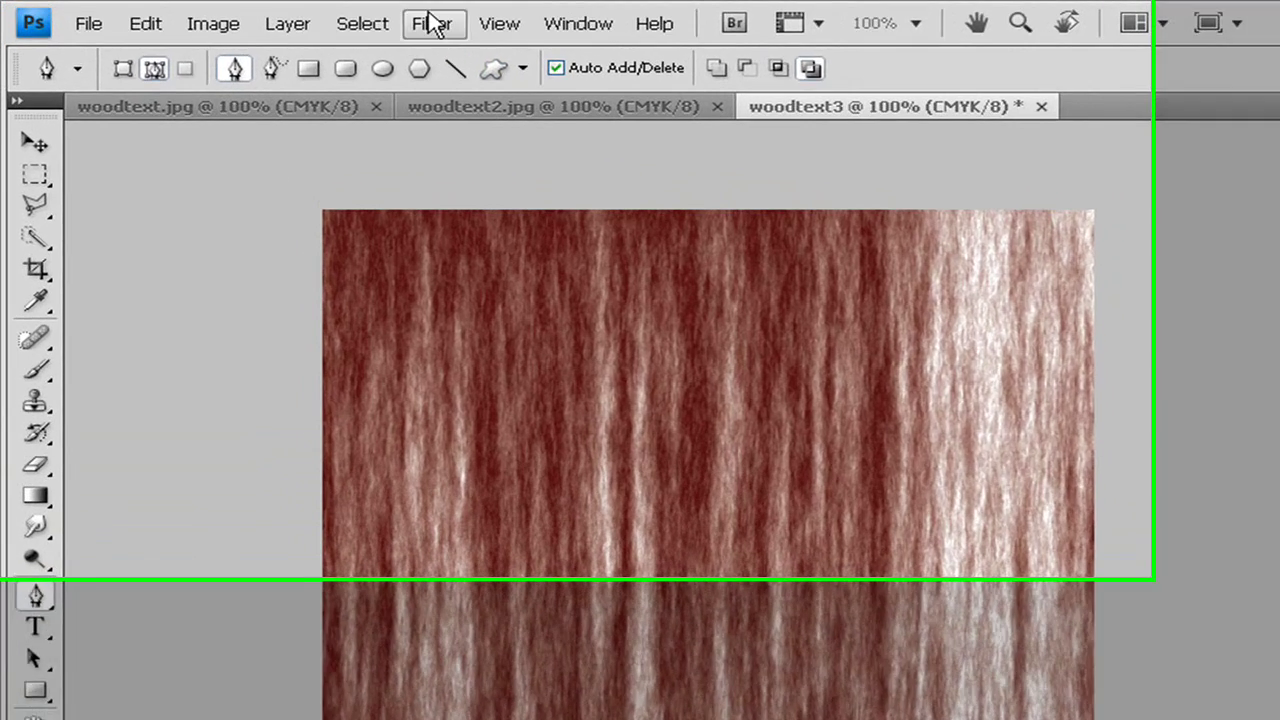
# Apply Filter > Stylize > Find Edges to the fibre texture
pyautogui.click(432, 23)
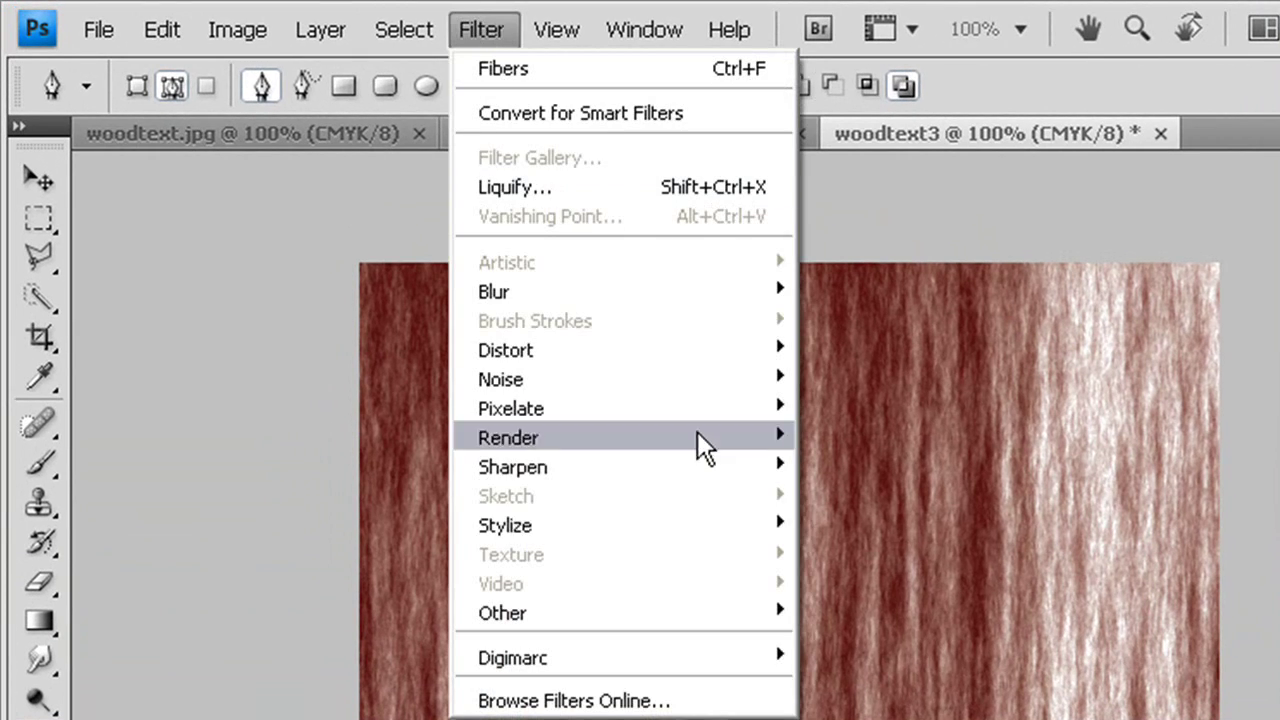
pyautogui.moveTo(727, 512)
pyautogui.click(884, 608)
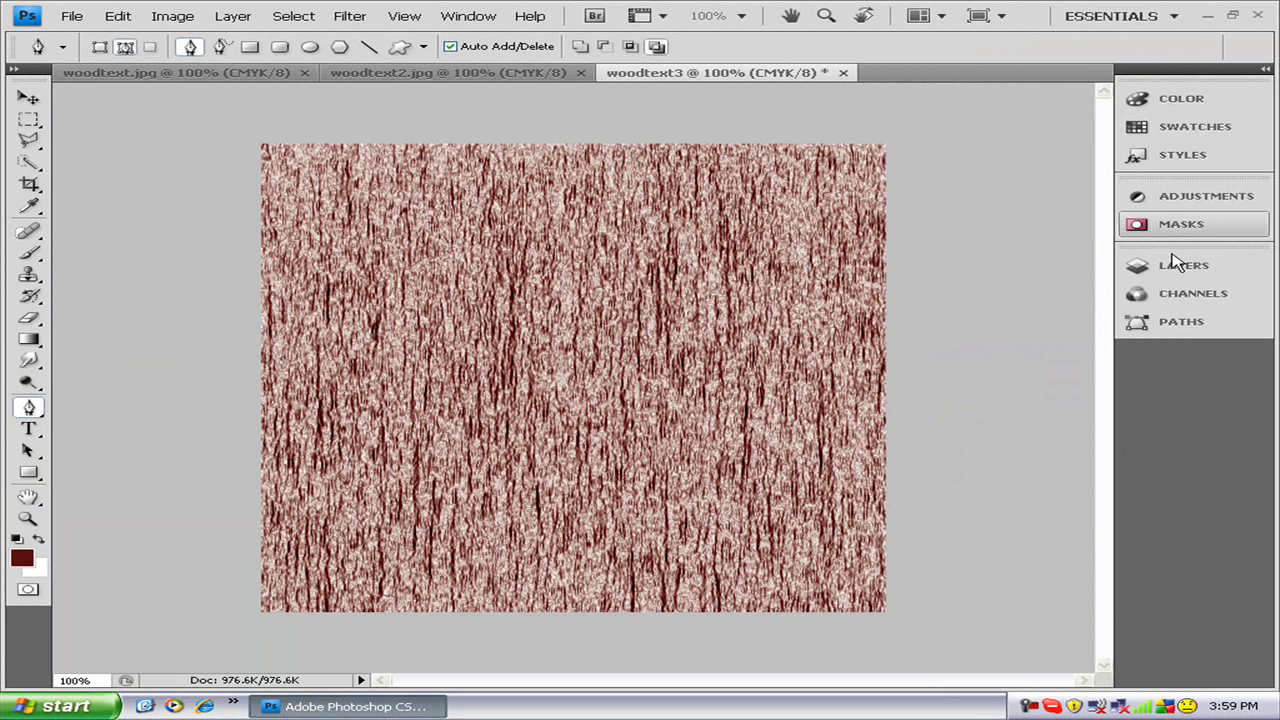
# Add a new Layer 1 above Background and fill it with the dark red foreground
pyautogui.click(1151, 270)
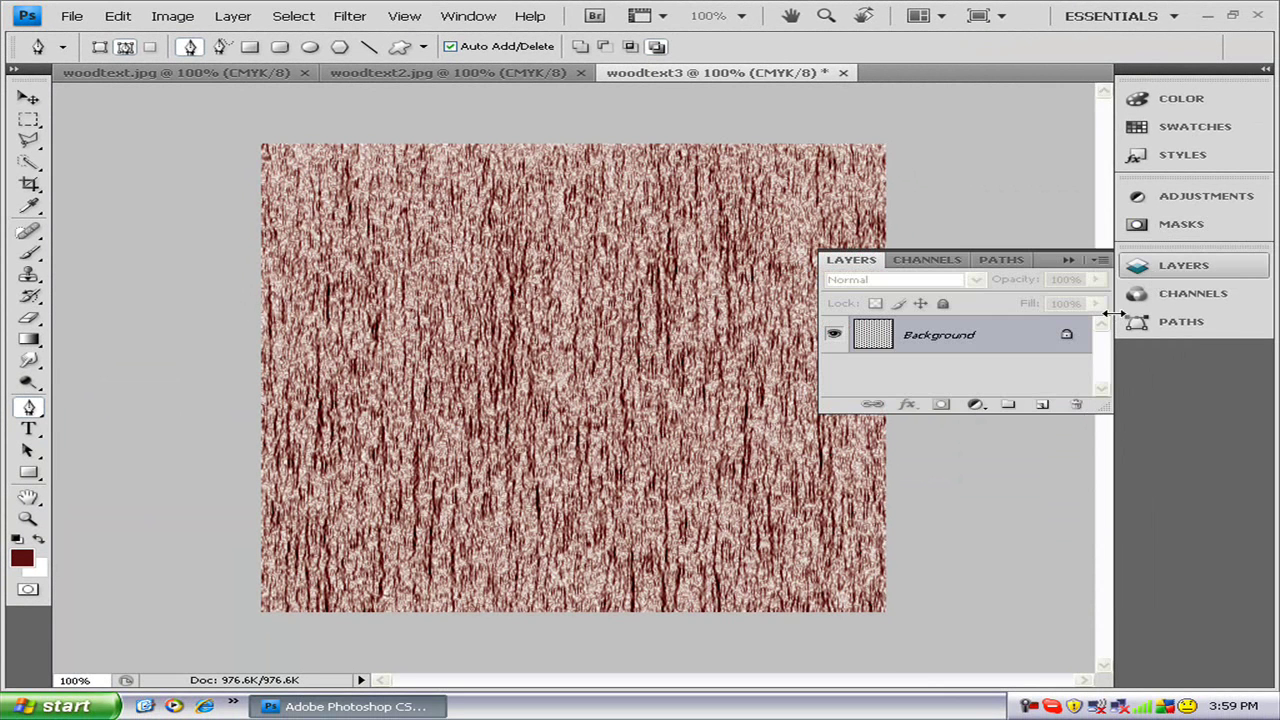
pyautogui.click(1044, 404)
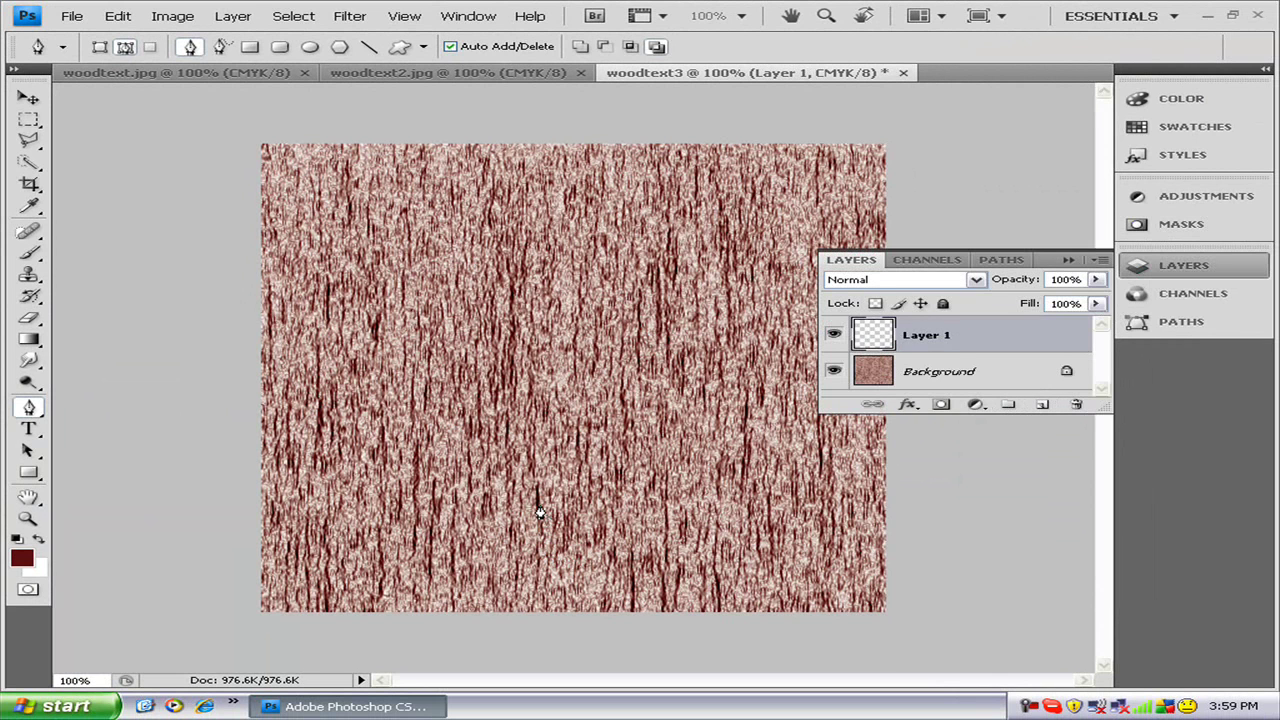
pyautogui.hotkey('alt', 'BackSpace')
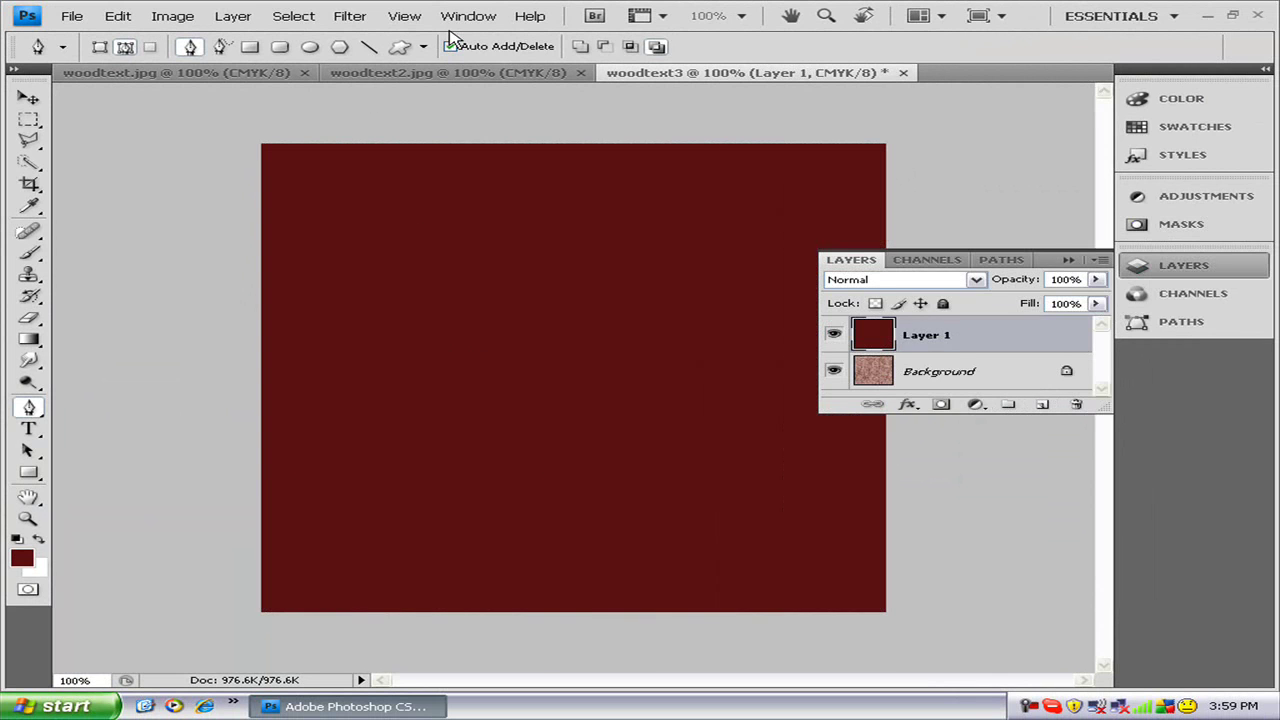
pyautogui.click(410, 18)
# Render a Fibers texture on Layer 1, randomizing the pattern three times
pyautogui.moveTo(346, 20)
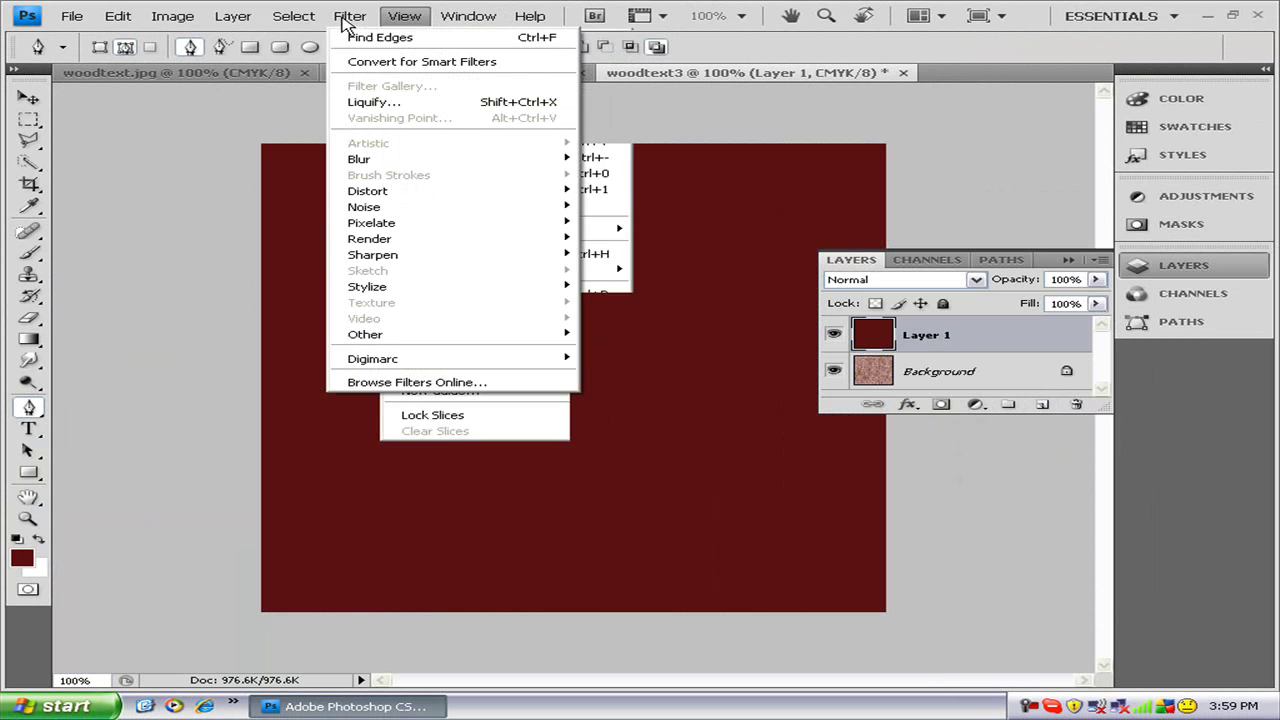
pyautogui.moveTo(540, 242)
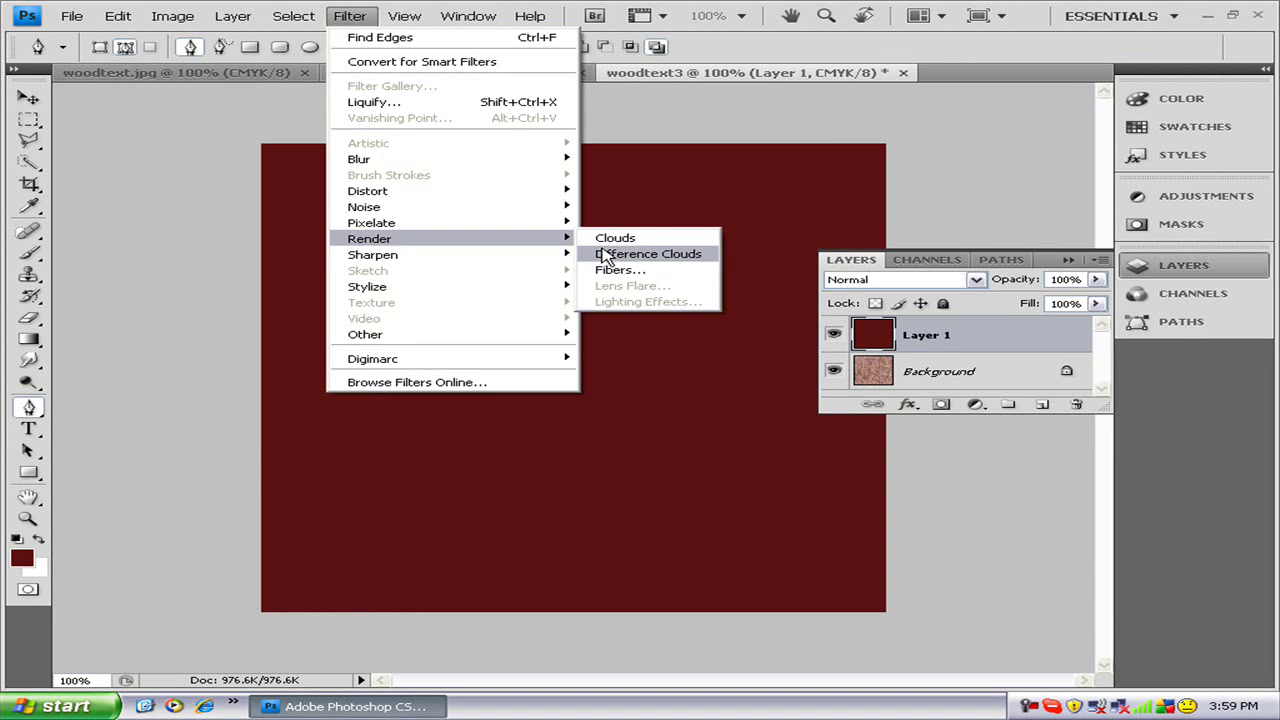
pyautogui.click(657, 274)
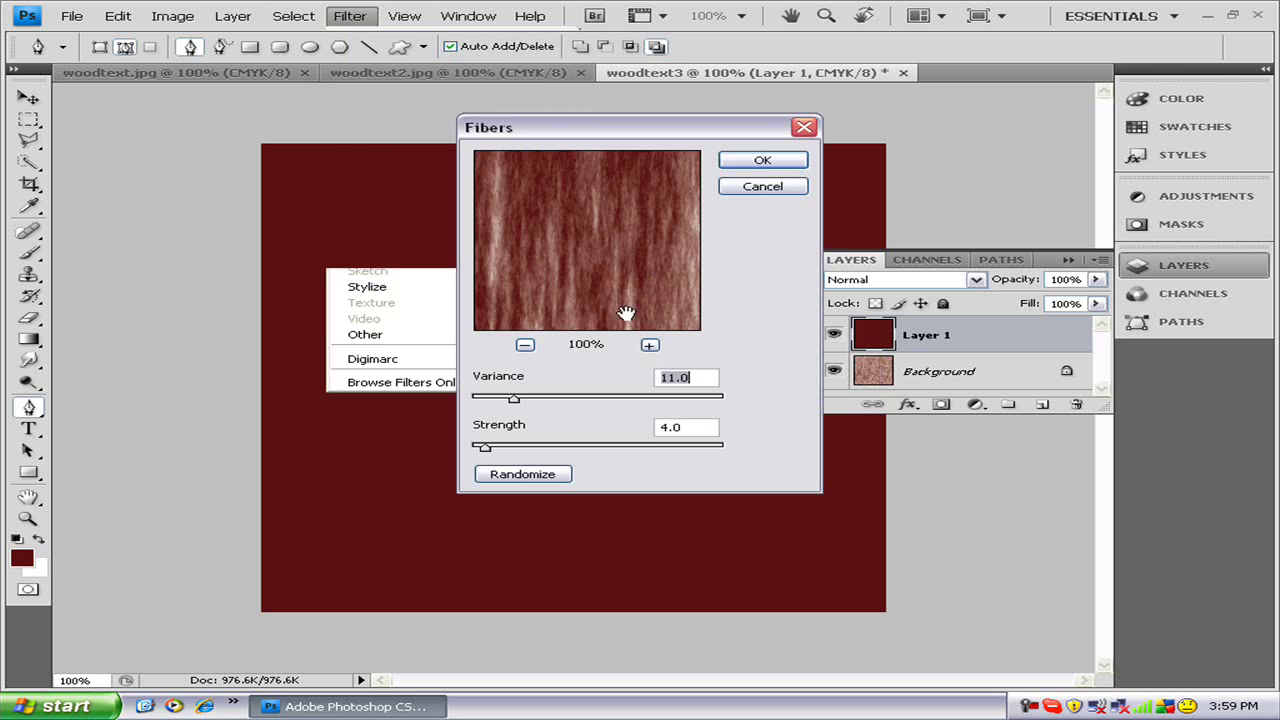
pyautogui.click(517, 479)
pyautogui.click(518, 480)
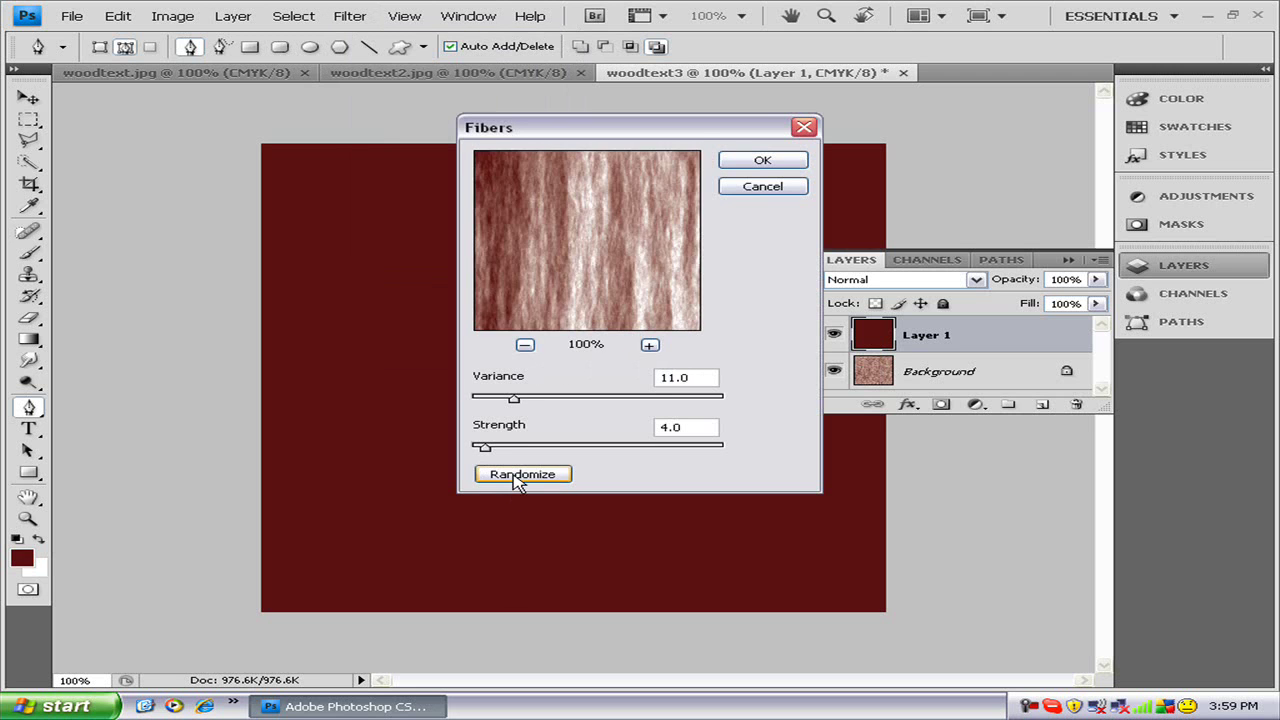
pyautogui.click(517, 479)
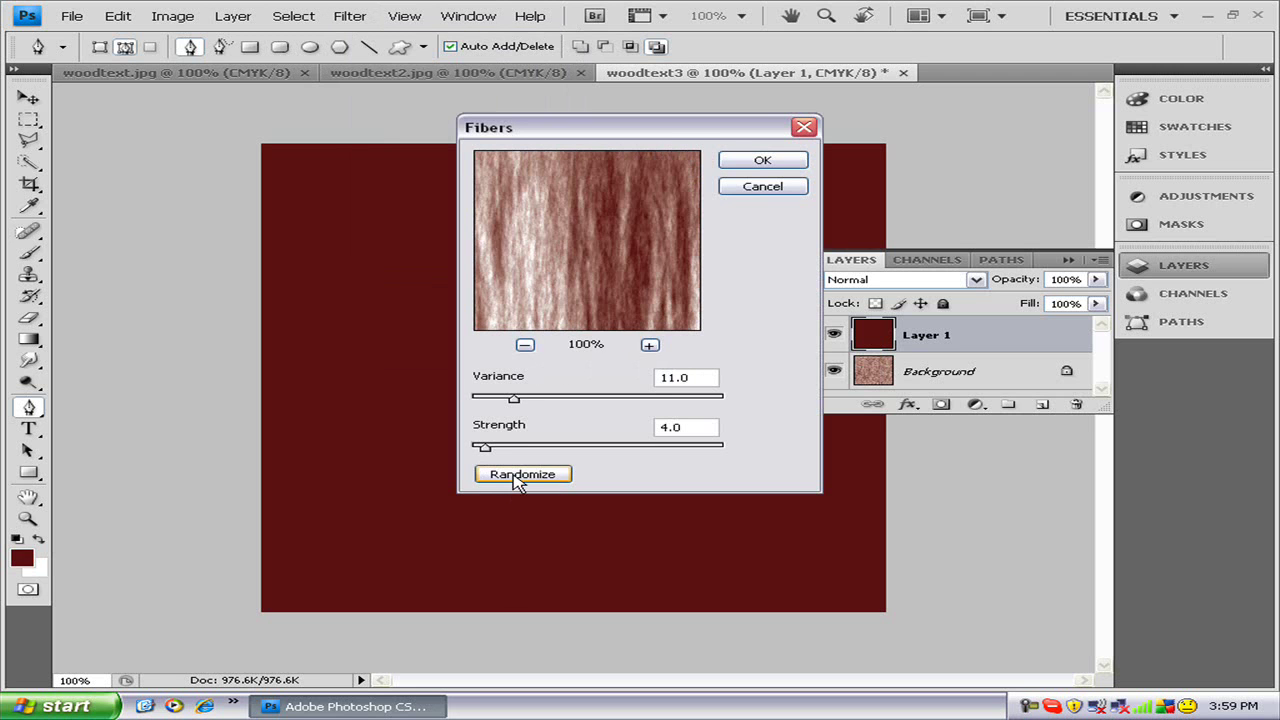
pyautogui.click(764, 161)
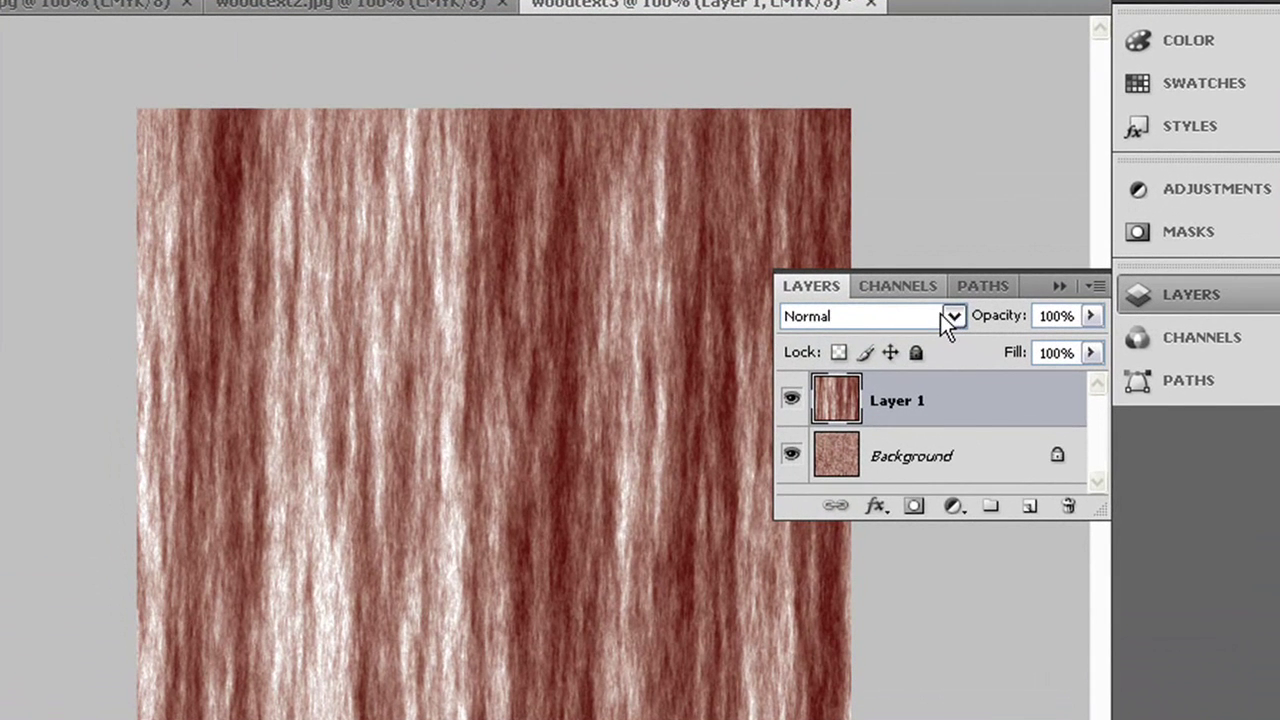
# Set Layer 1's blend mode to Hard Light and add an empty Layer 2 above it
pyautogui.click(941, 314)
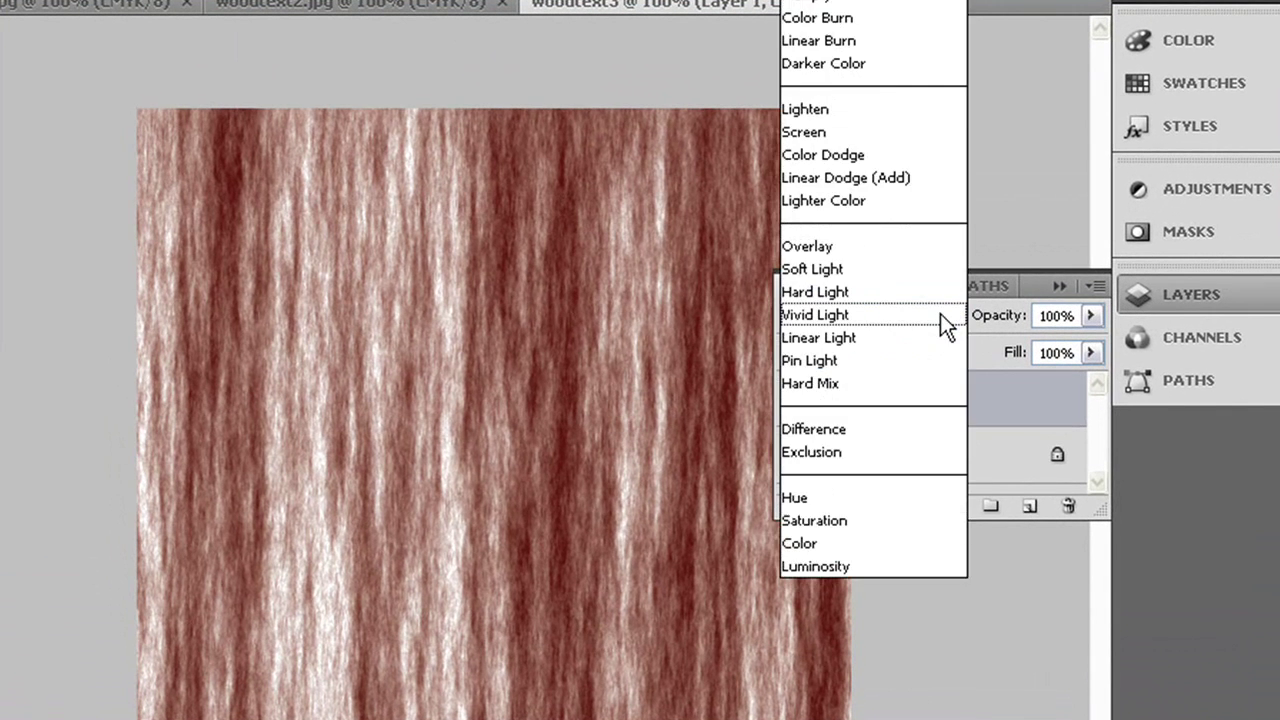
pyautogui.click(930, 290)
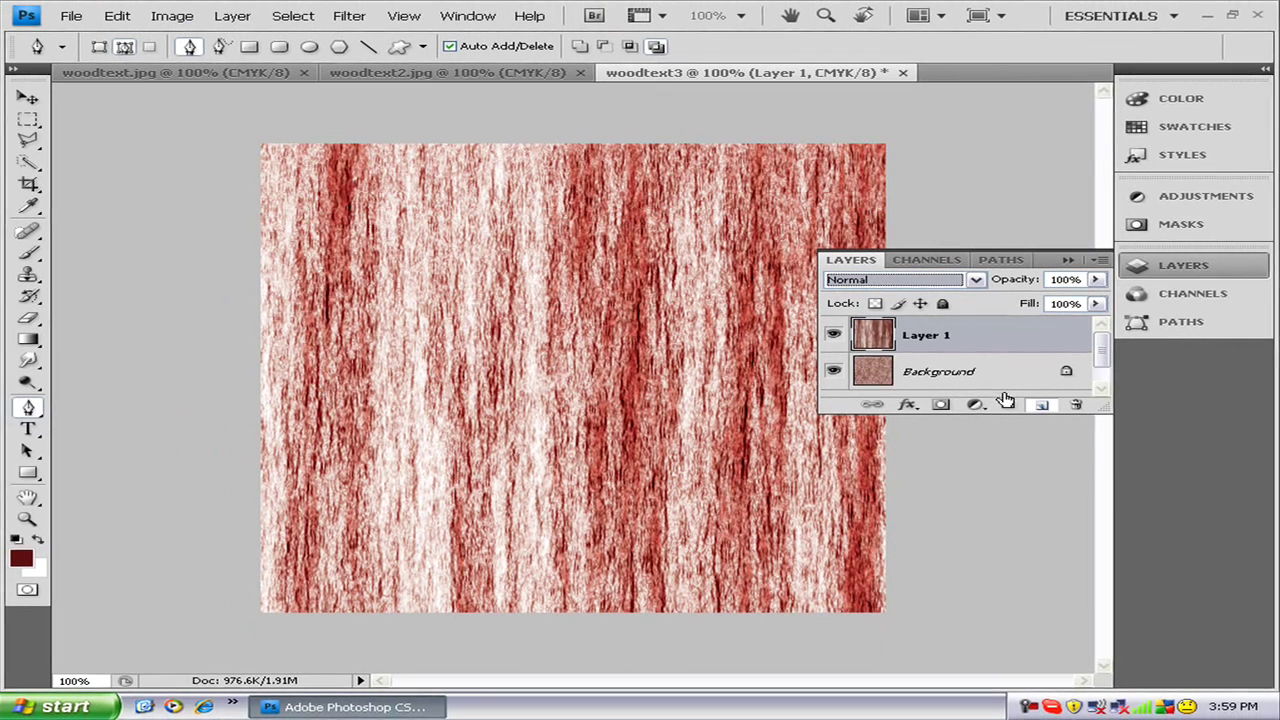
pyautogui.click(1031, 504)
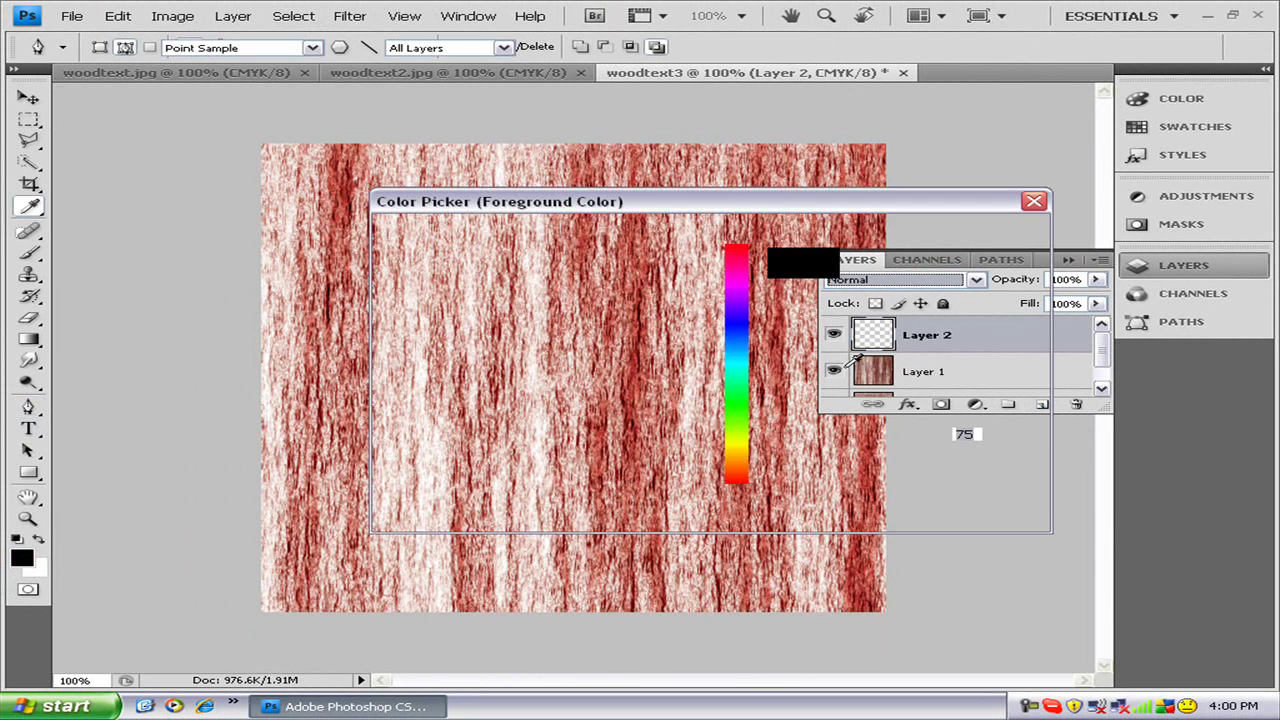
# Change the foreground colour to dark brown #4c3312 using hue 34°
pyautogui.moveTo(669, 412); pyautogui.dragTo(629, 411)
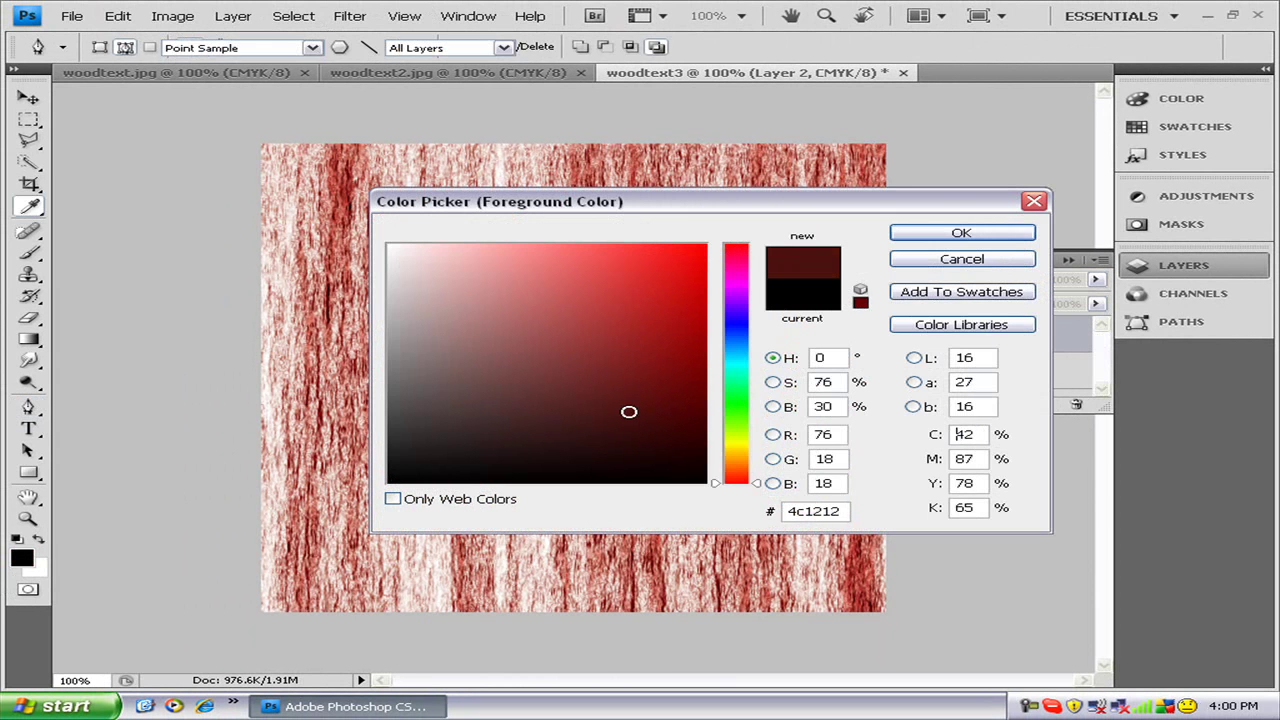
pyautogui.click(746, 461)
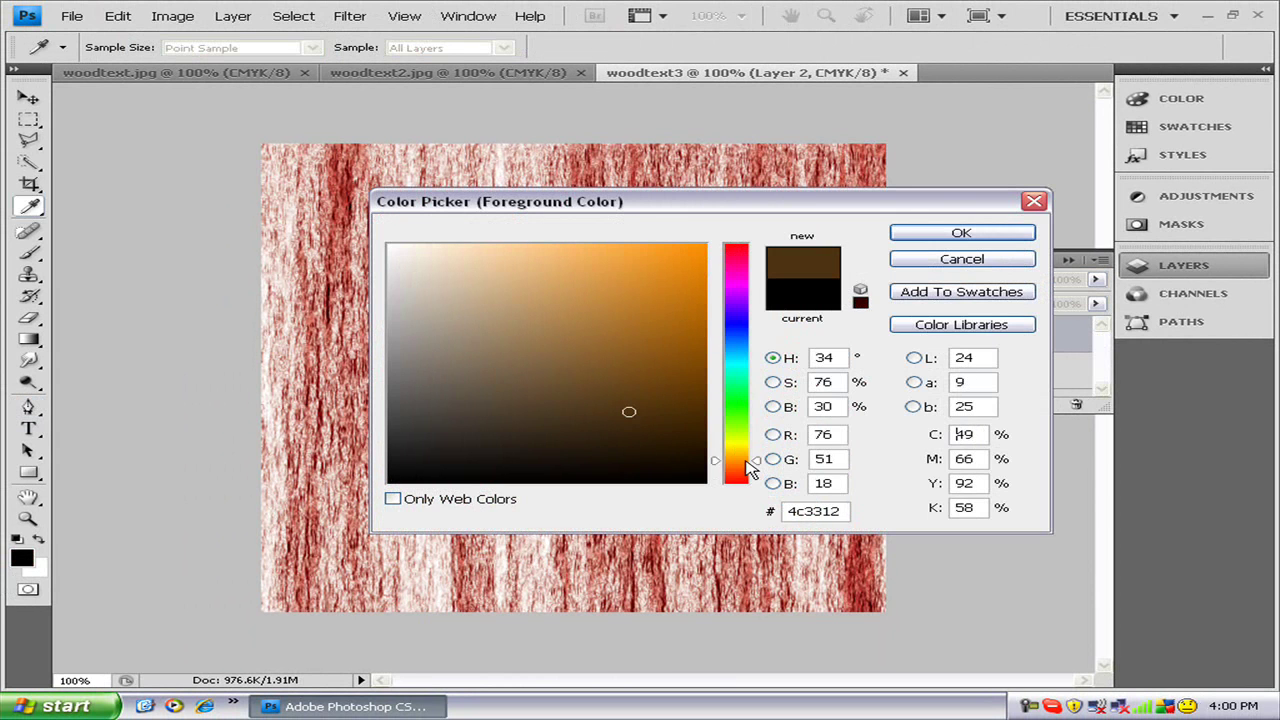
pyautogui.click(937, 236)
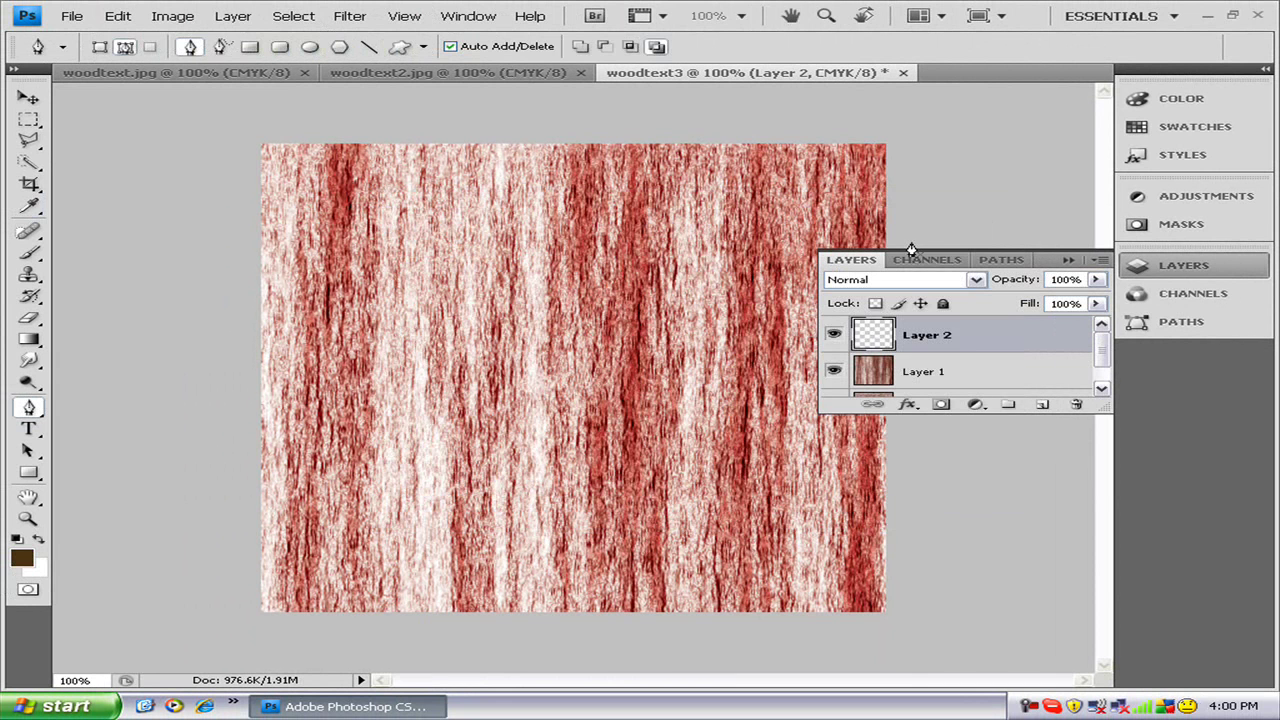
# Fill Layer 2 with brown, render randomized Fibers on it, and blend it in Hard Light
pyautogui.hotkey('alt', 'BackSpace')
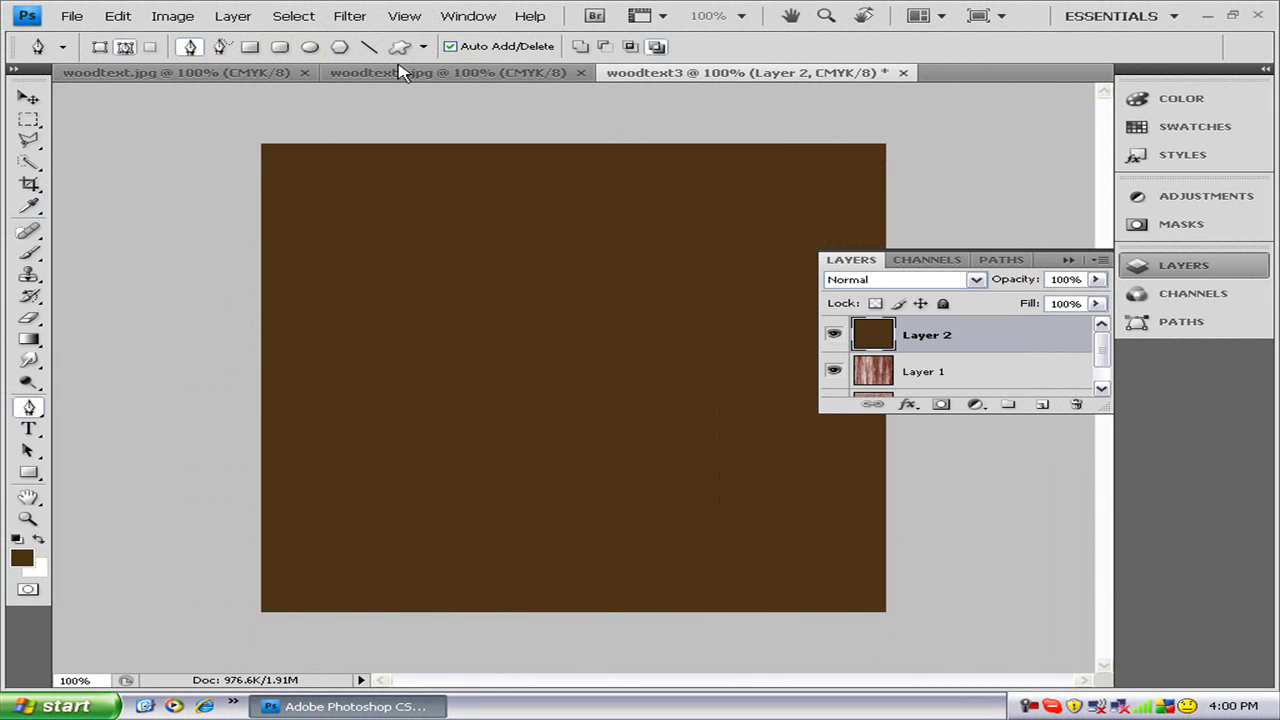
pyautogui.click(350, 16)
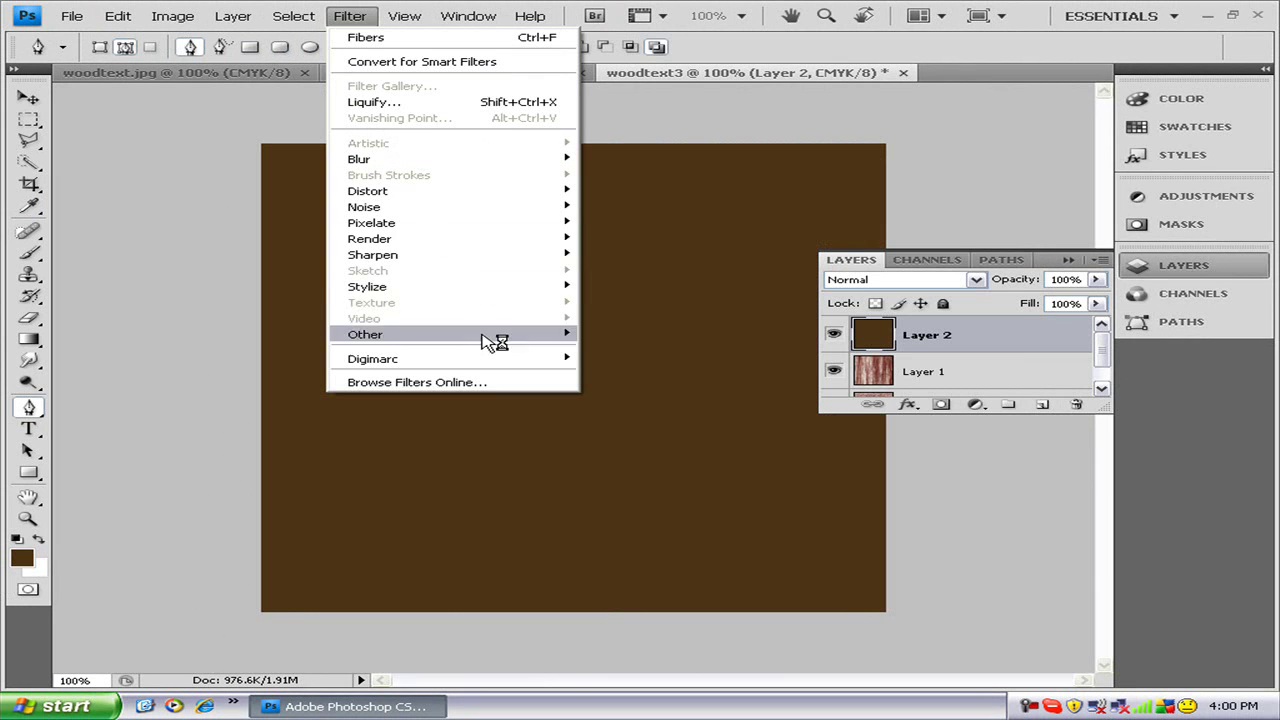
pyautogui.moveTo(500, 241)
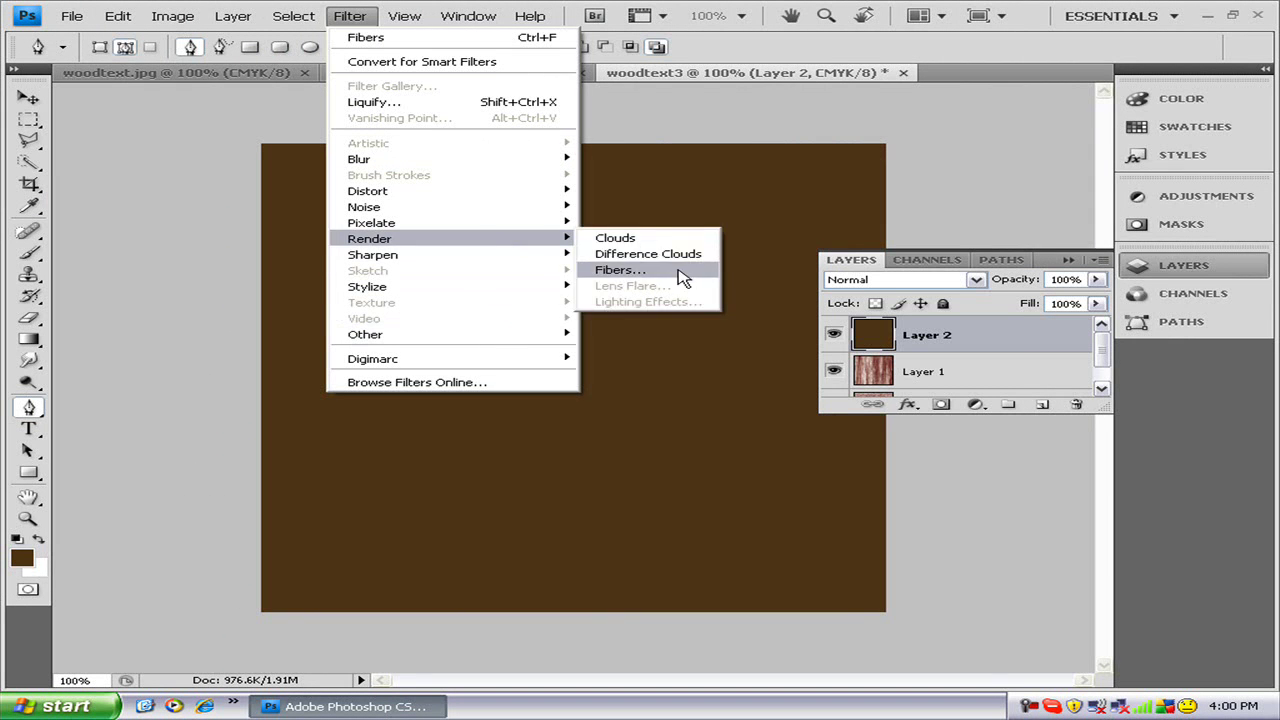
pyautogui.click(680, 276)
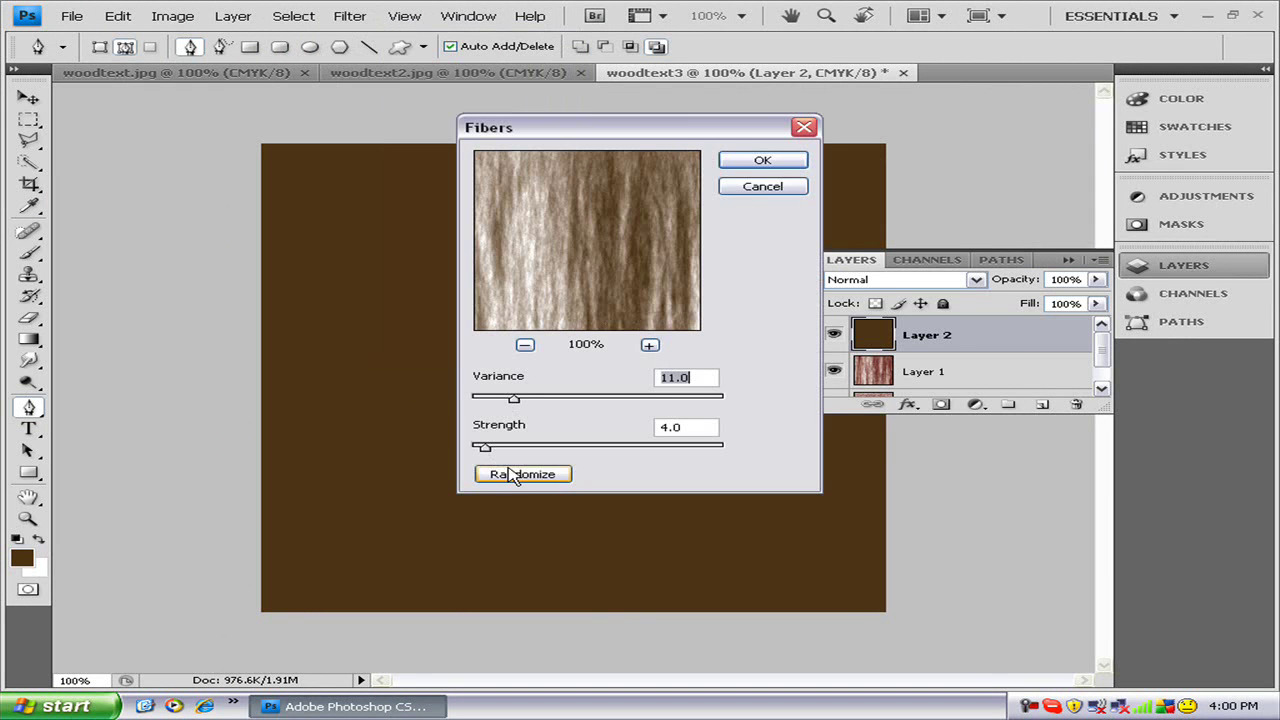
pyautogui.click(512, 476)
pyautogui.click(512, 476)
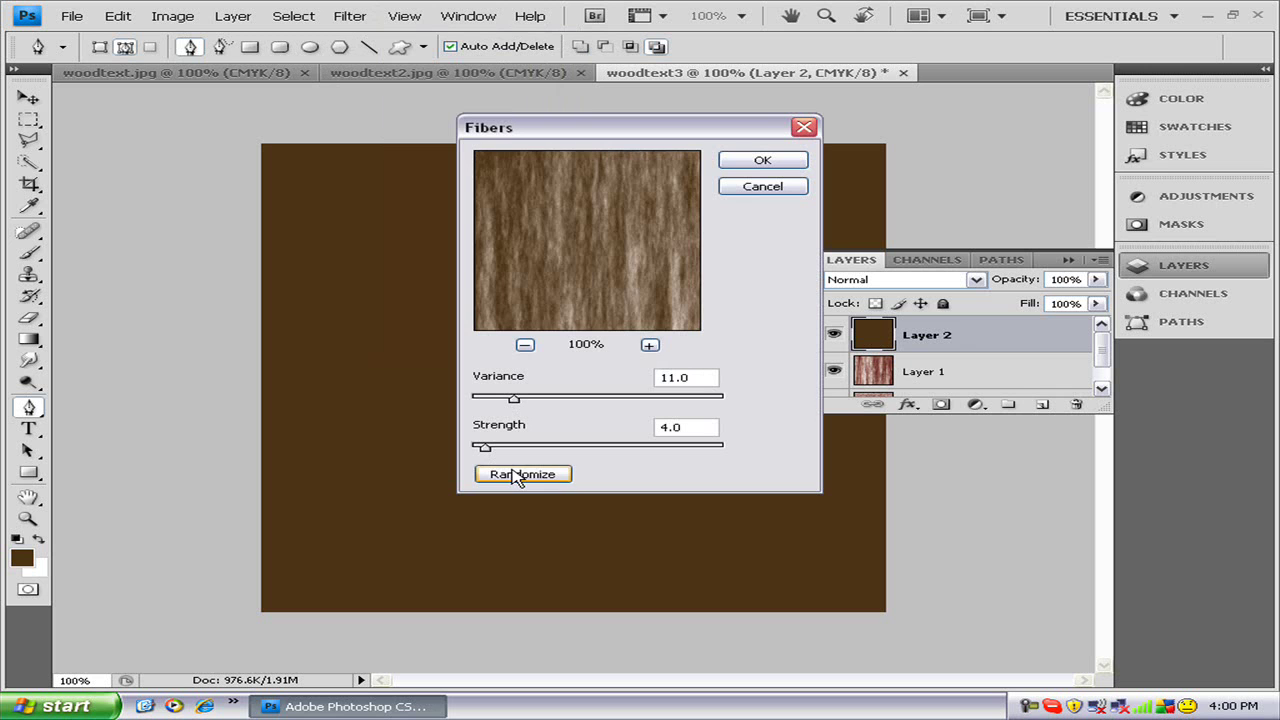
pyautogui.click(795, 162)
pyautogui.click(975, 279)
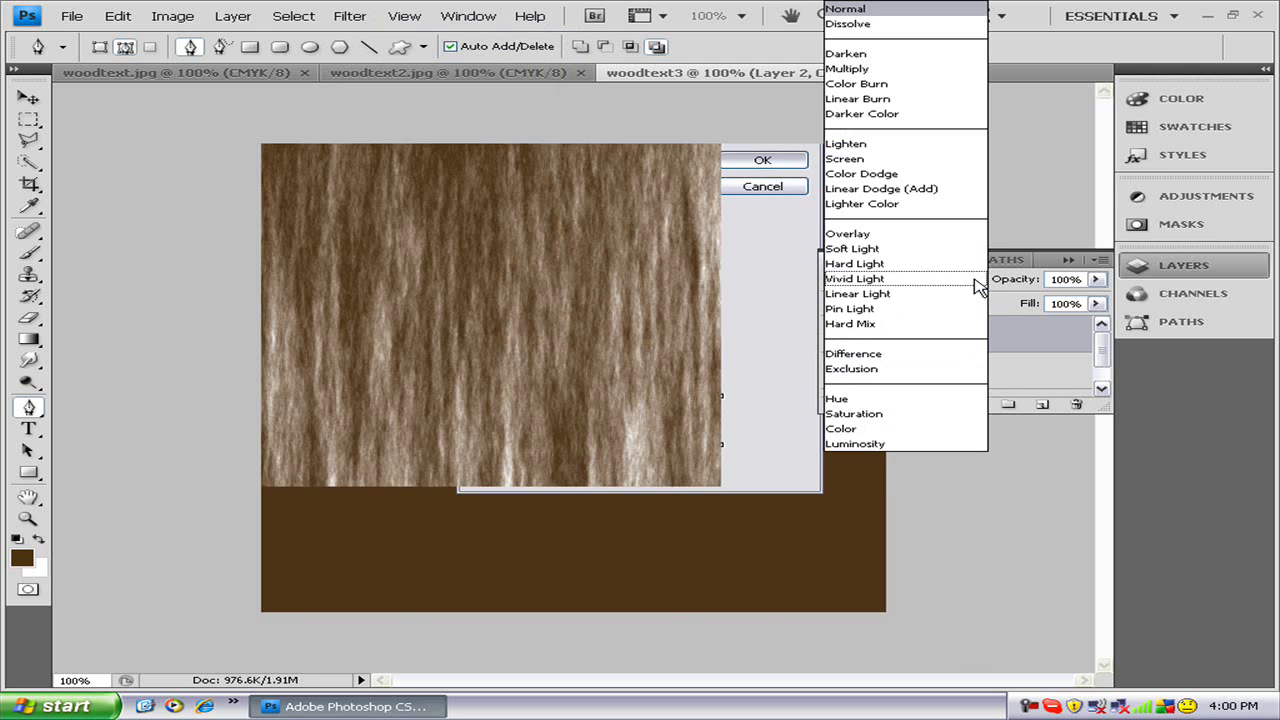
pyautogui.click(937, 265)
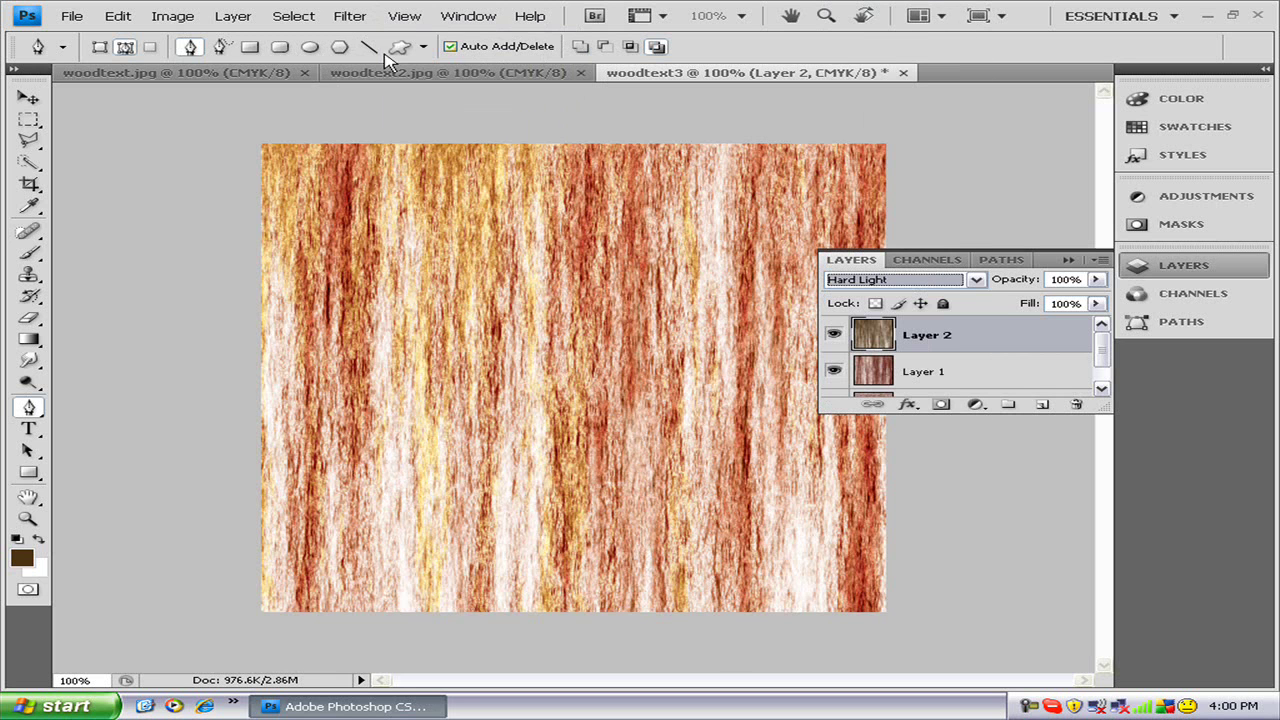
# Add Layer 3 filled dark brown, apply Fibers at variance 7, strength 4, and blend in Hard Light
pyautogui.click(1042, 406)
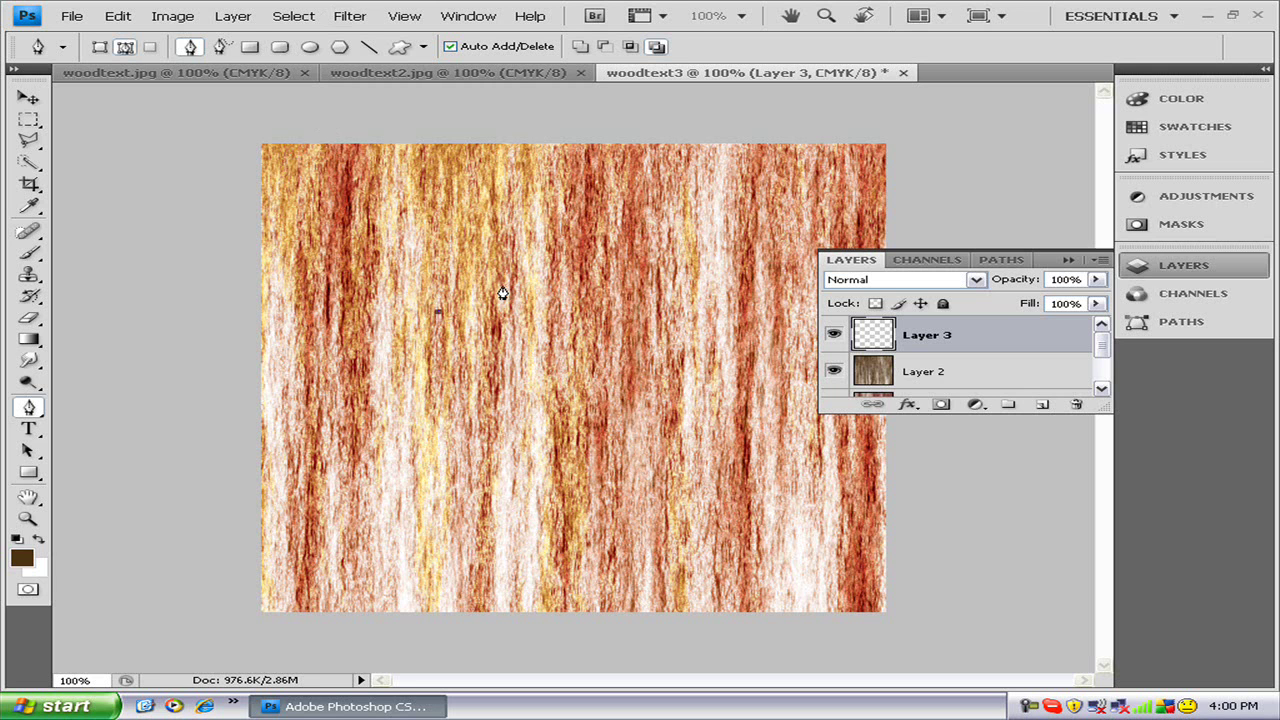
pyautogui.hotkey('alt', 'BackSpace')
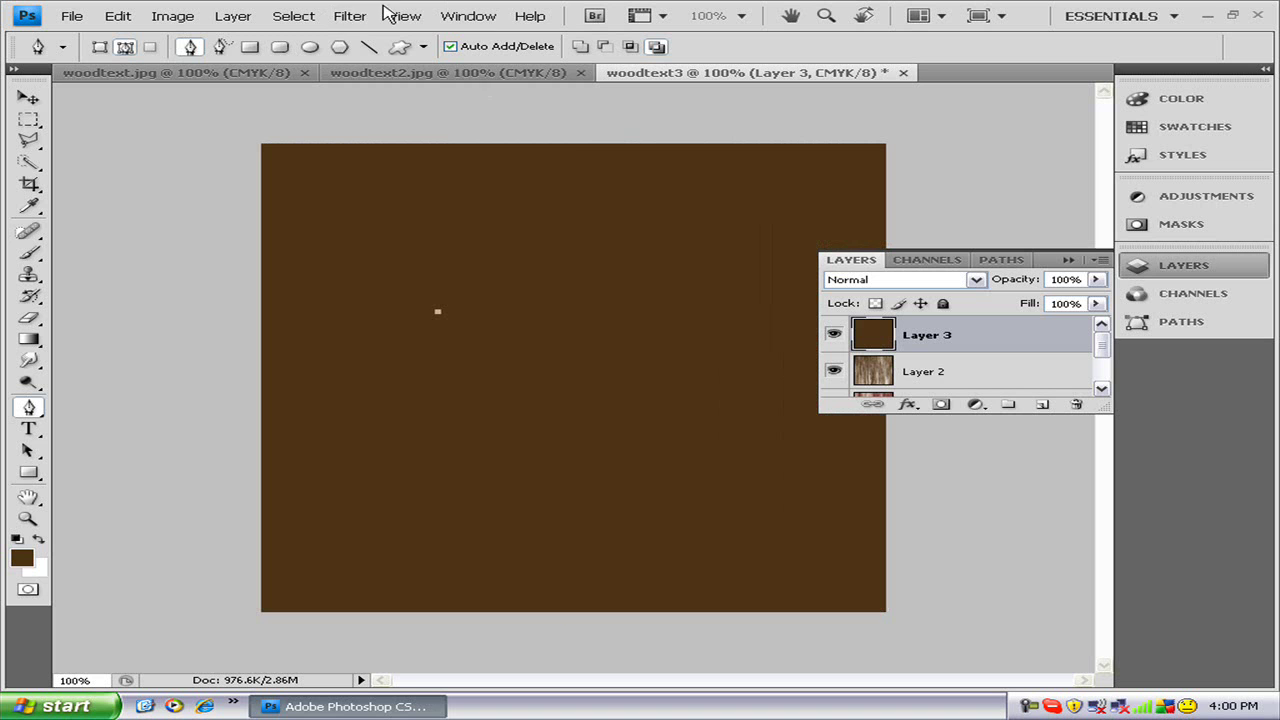
pyautogui.click(344, 17)
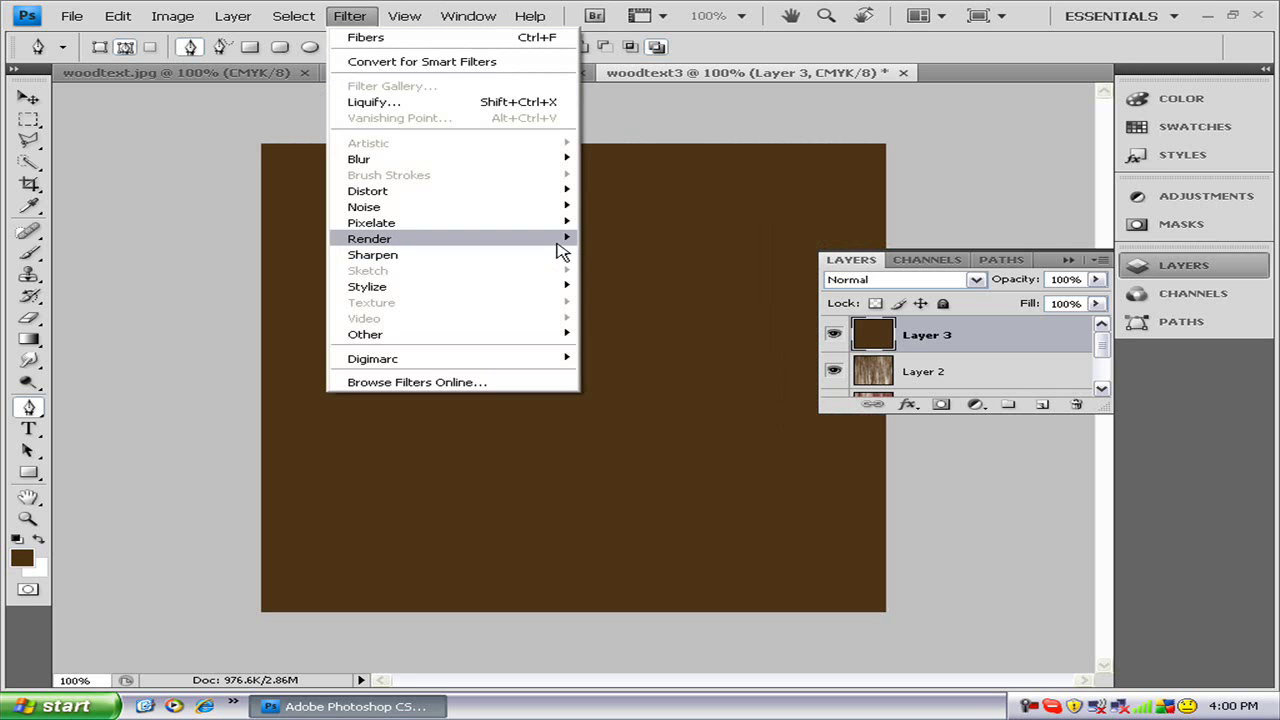
pyautogui.moveTo(575, 247)
pyautogui.click(662, 272)
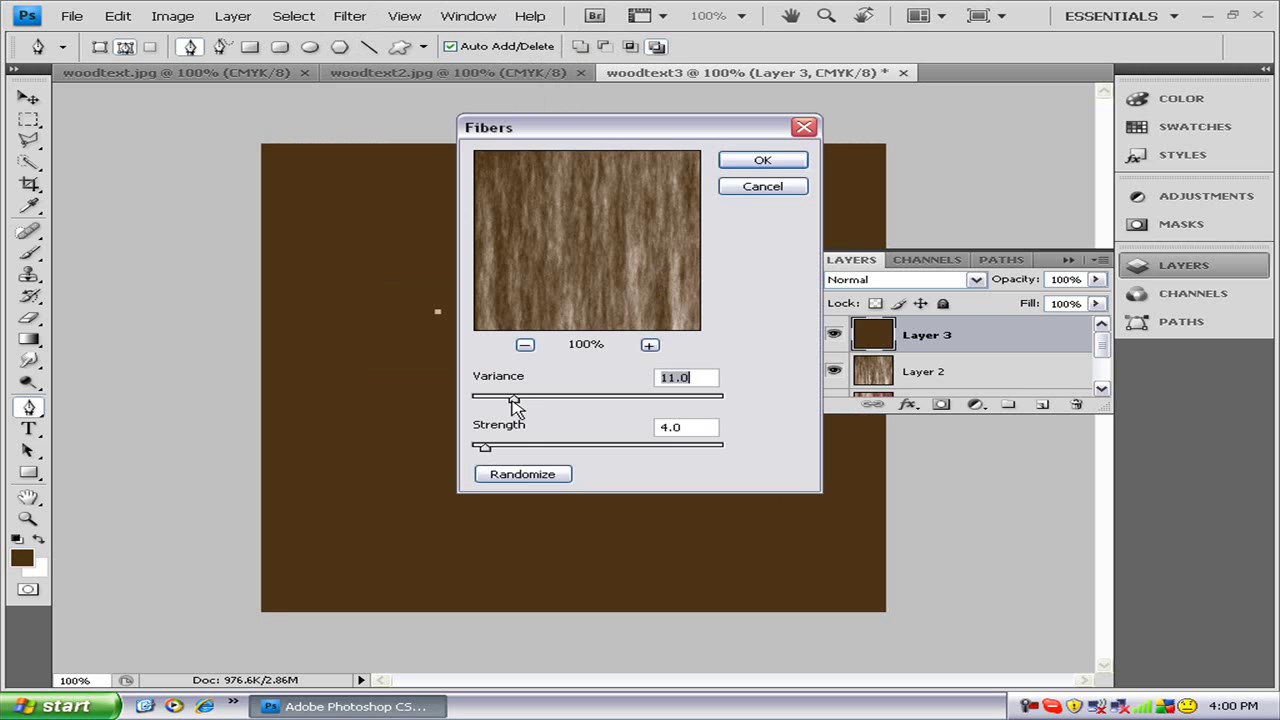
pyautogui.moveTo(513, 405); pyautogui.dragTo(499, 407)
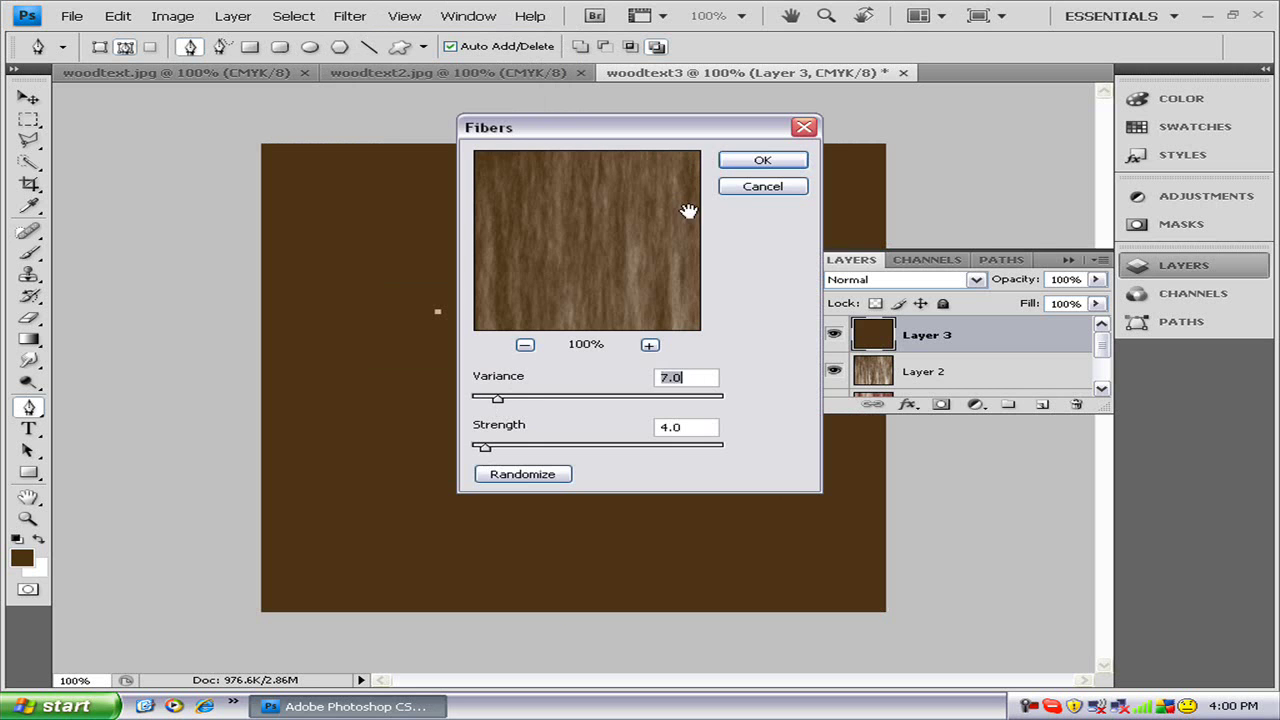
pyautogui.click(763, 161)
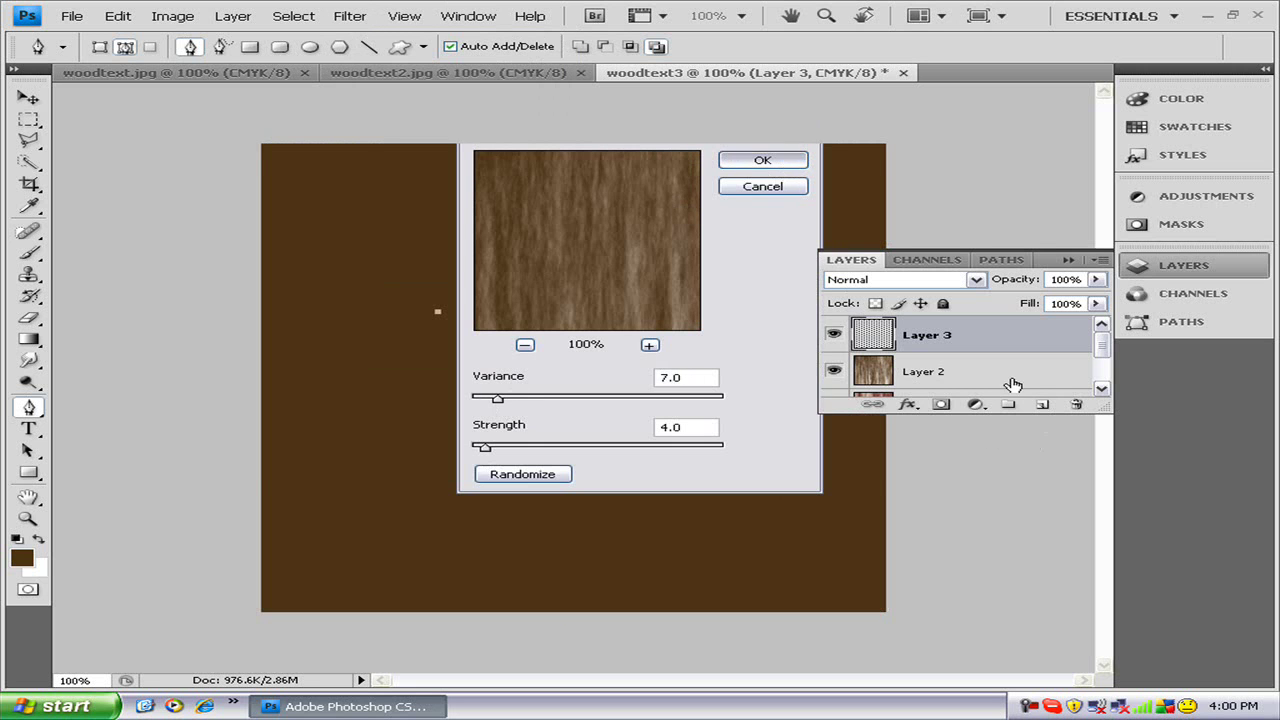
pyautogui.click(975, 279)
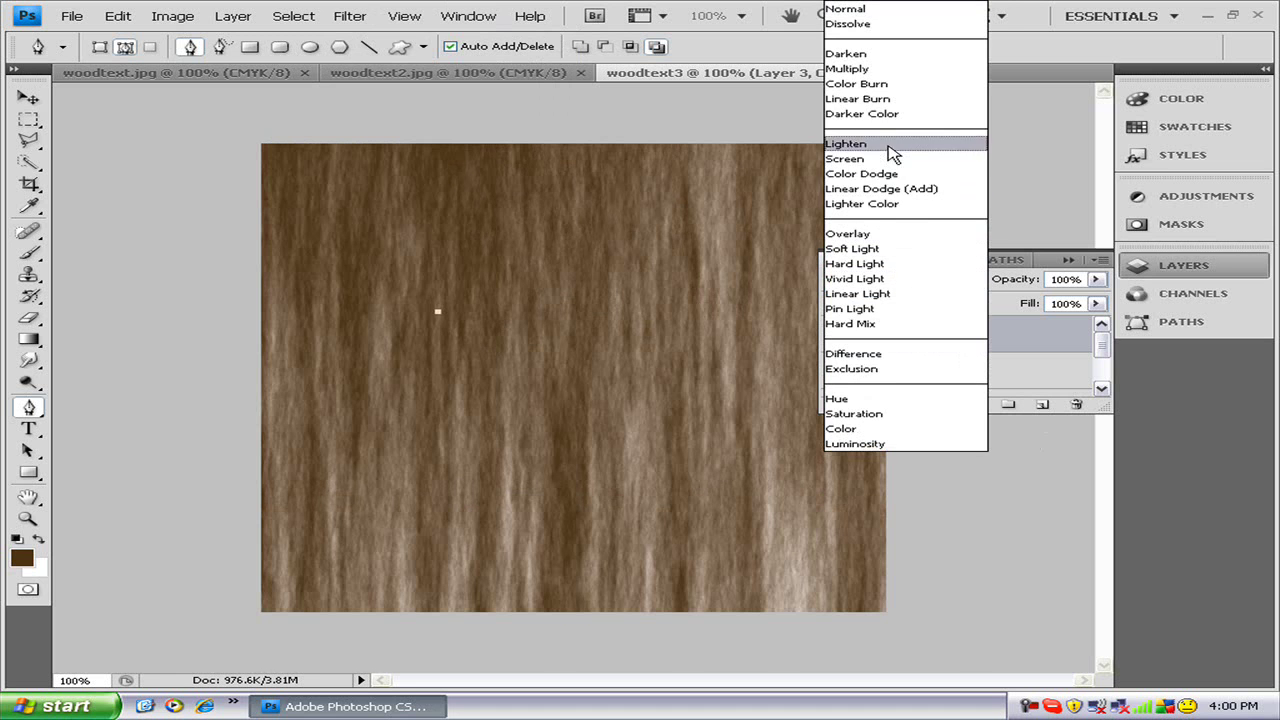
pyautogui.click(855, 264)
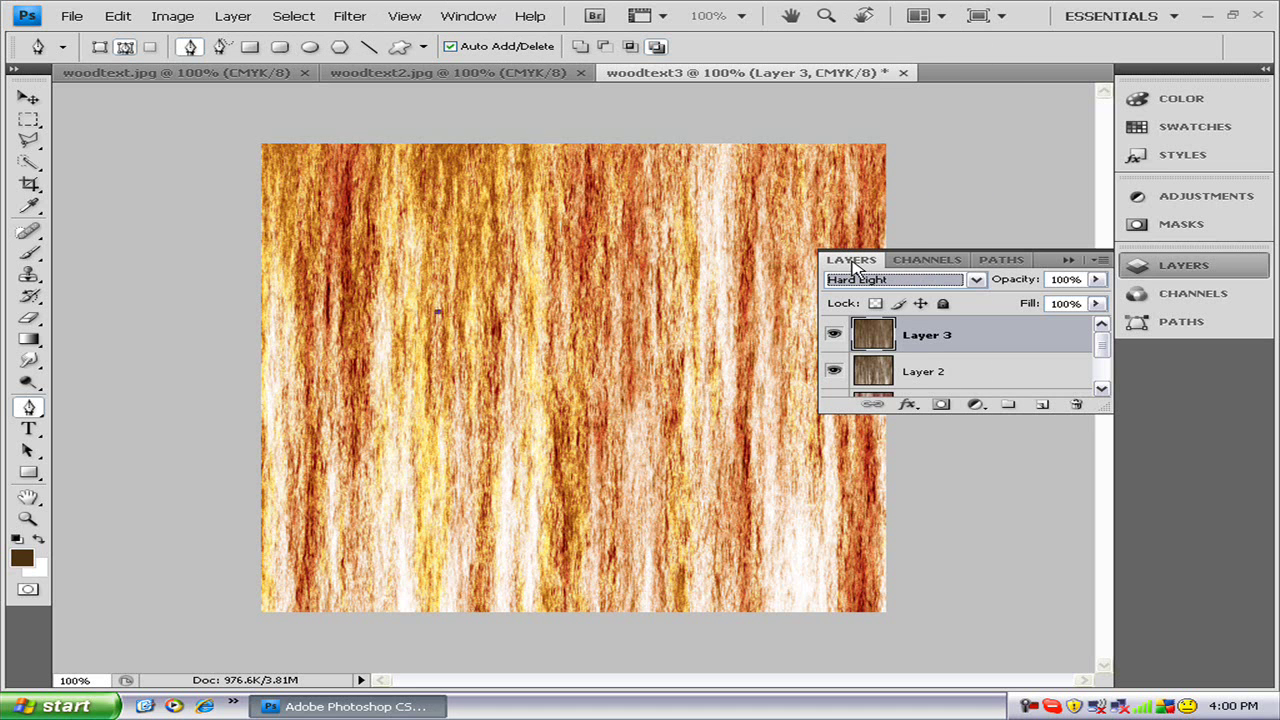
# Add Layer 4 and fill it with dark reddish brown #5c2b0a
pyautogui.click(1043, 406)
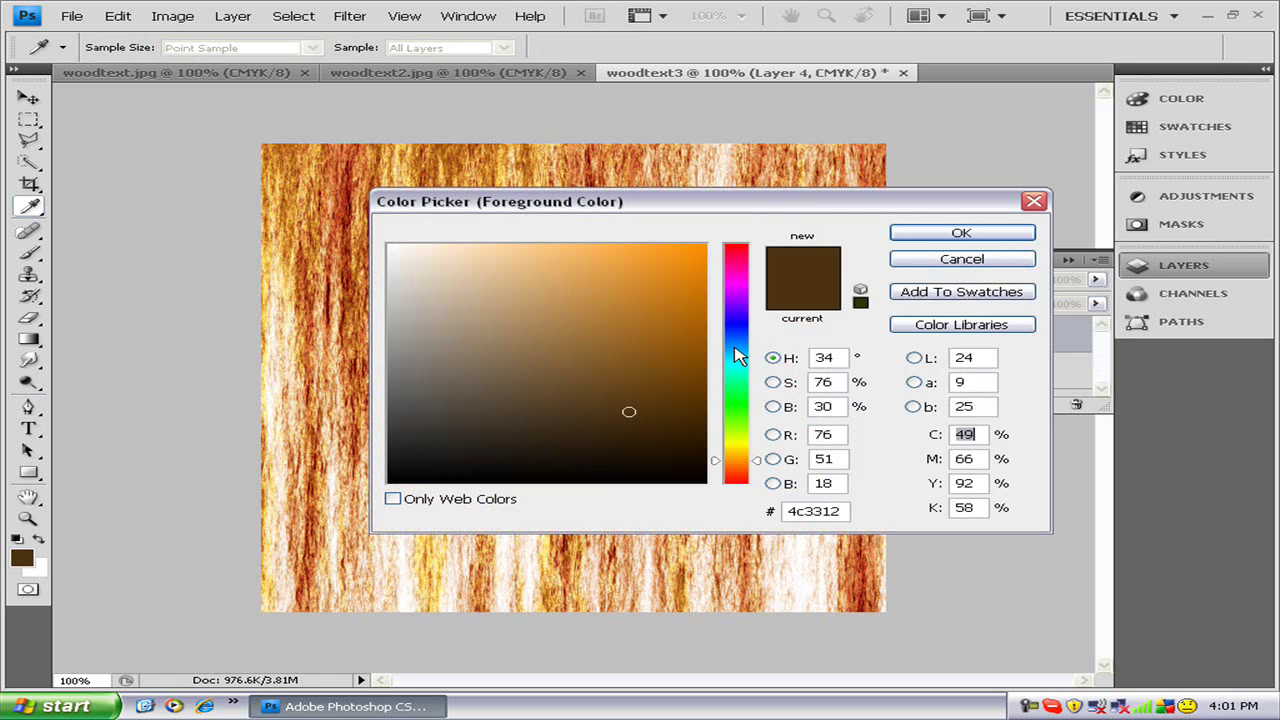
pyautogui.moveTo(735, 470); pyautogui.dragTo(743, 475)
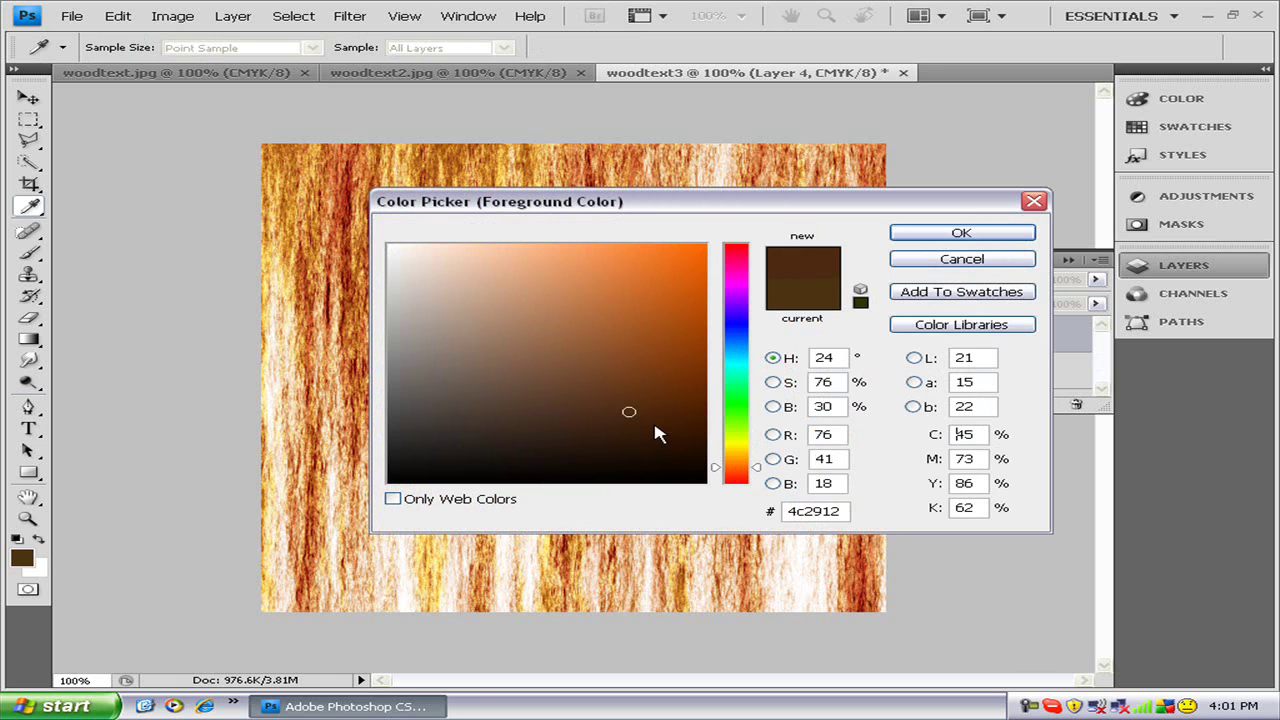
pyautogui.moveTo(628, 408); pyautogui.dragTo(670, 397)
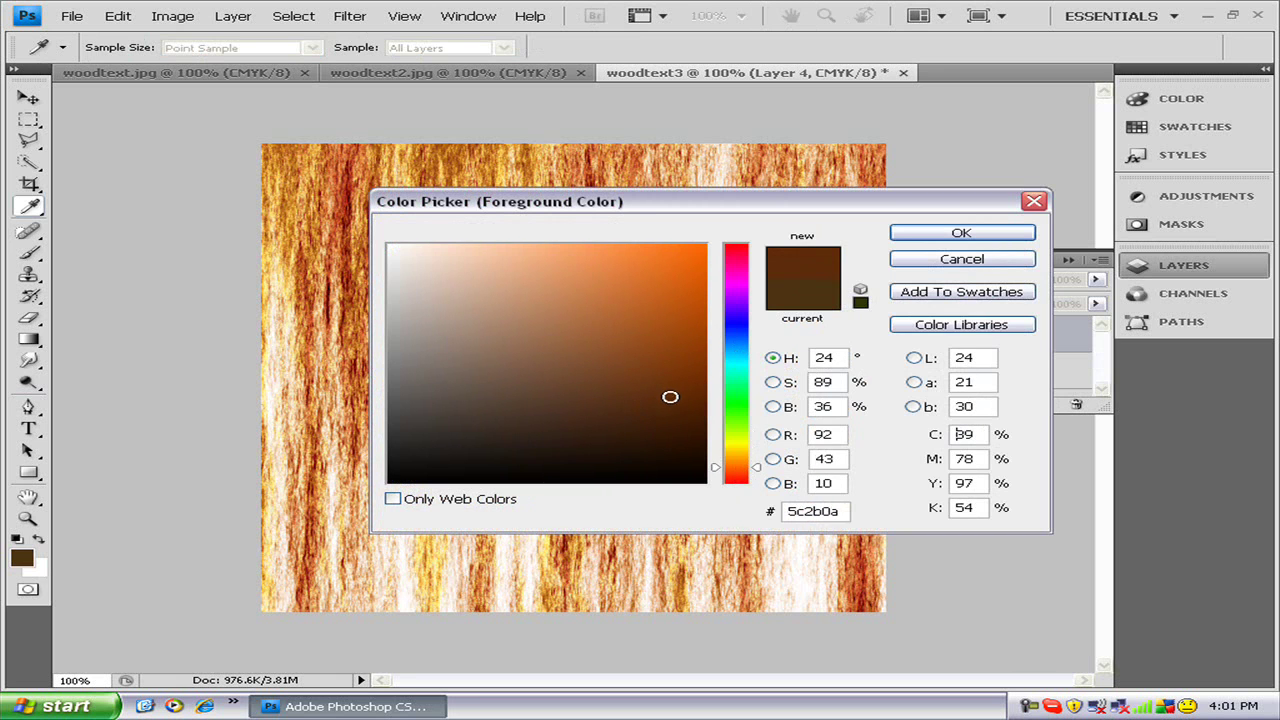
pyautogui.click(1004, 232)
pyautogui.press('p')
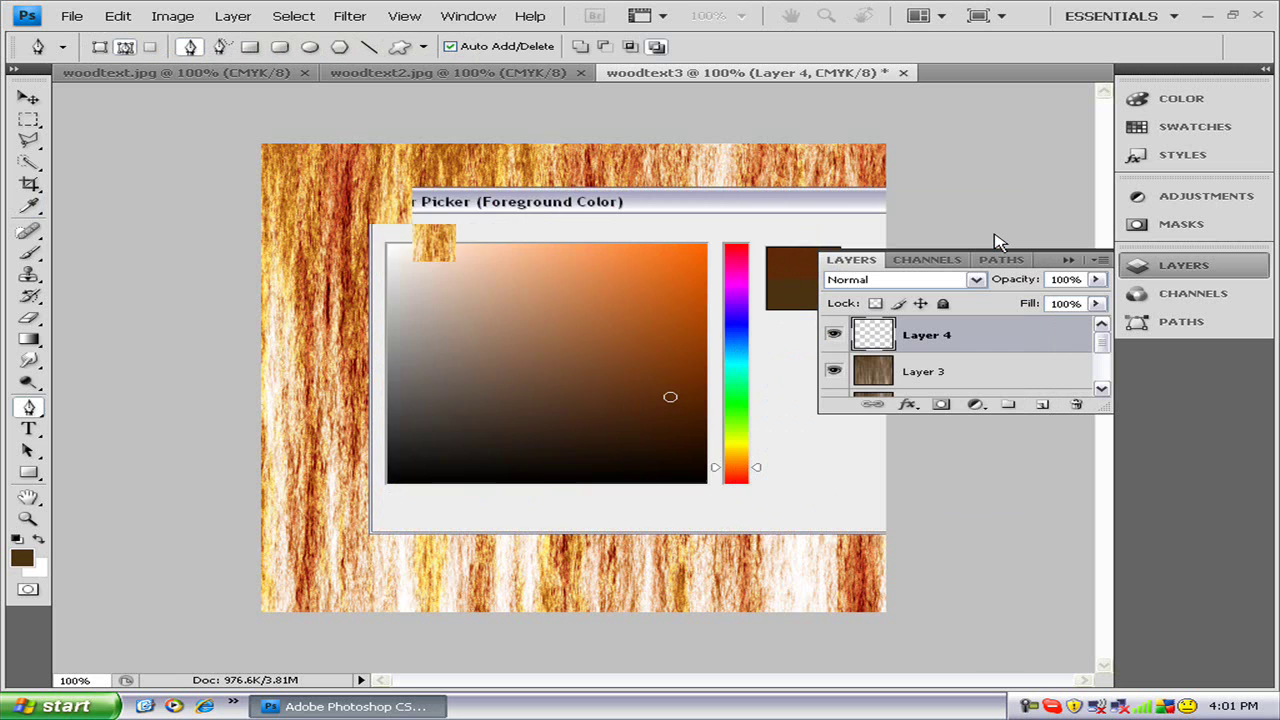
pyautogui.hotkey('alt', 'BackSpace')
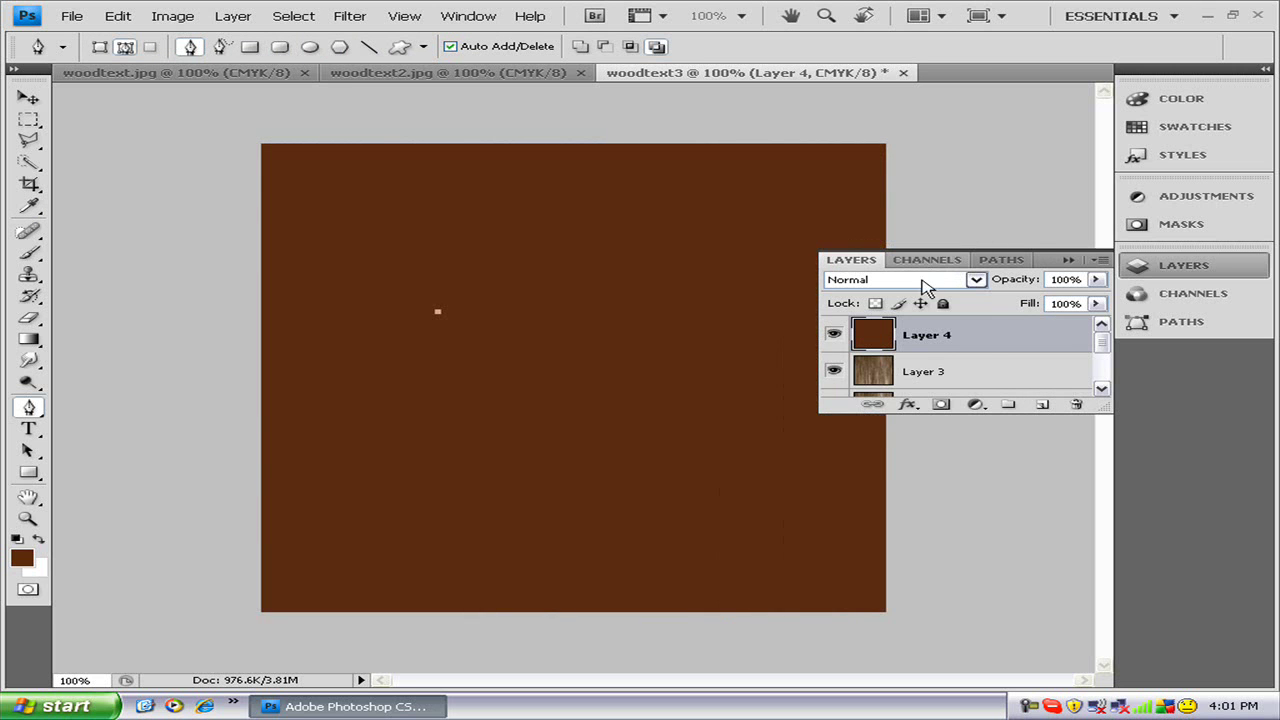
# Set Layer 4 to Hard Light blending at 92% opacity
pyautogui.click(925, 283)
pyautogui.click(918, 259)
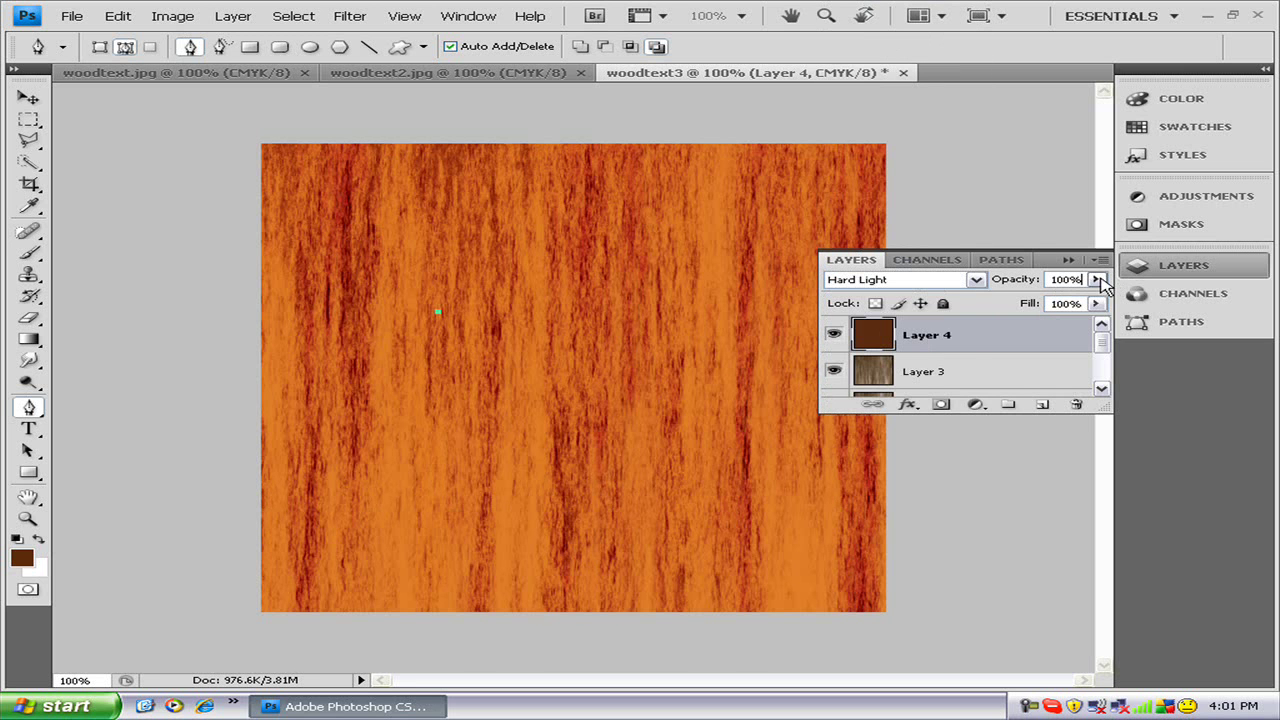
pyautogui.click(1098, 279)
pyautogui.moveTo(1101, 302); pyautogui.dragTo(1099, 302)
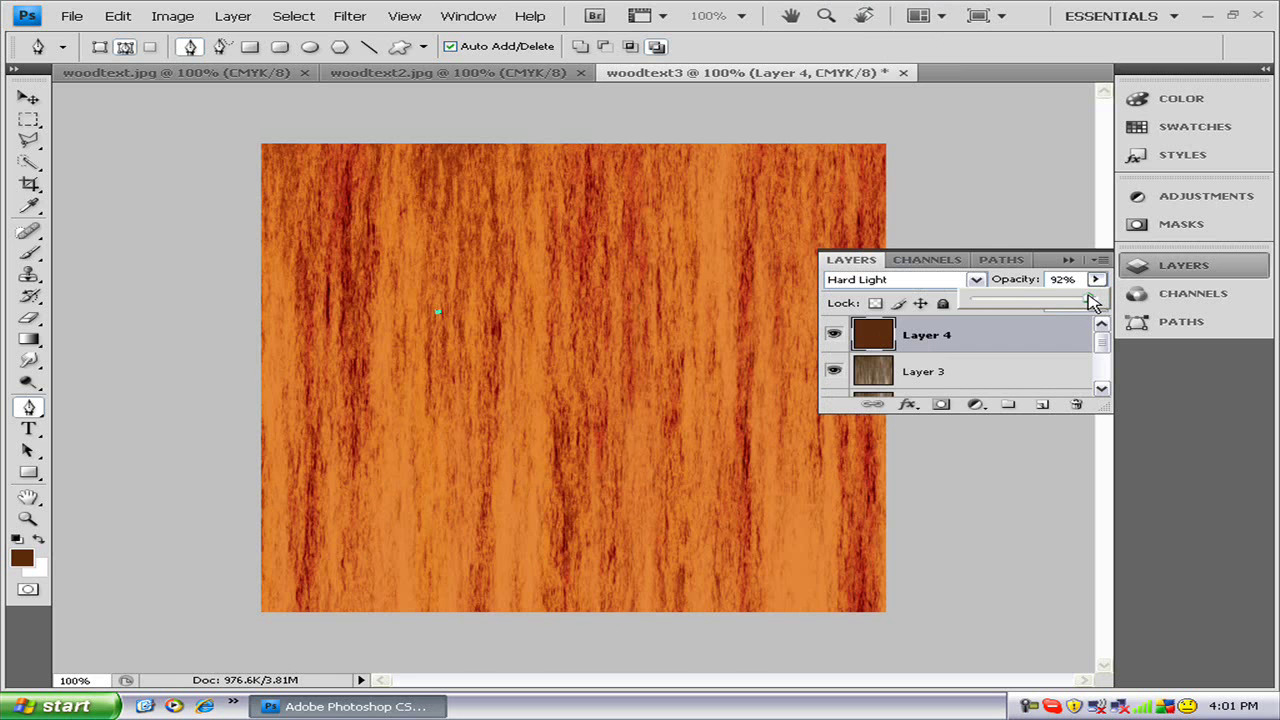
pyautogui.click(987, 238)
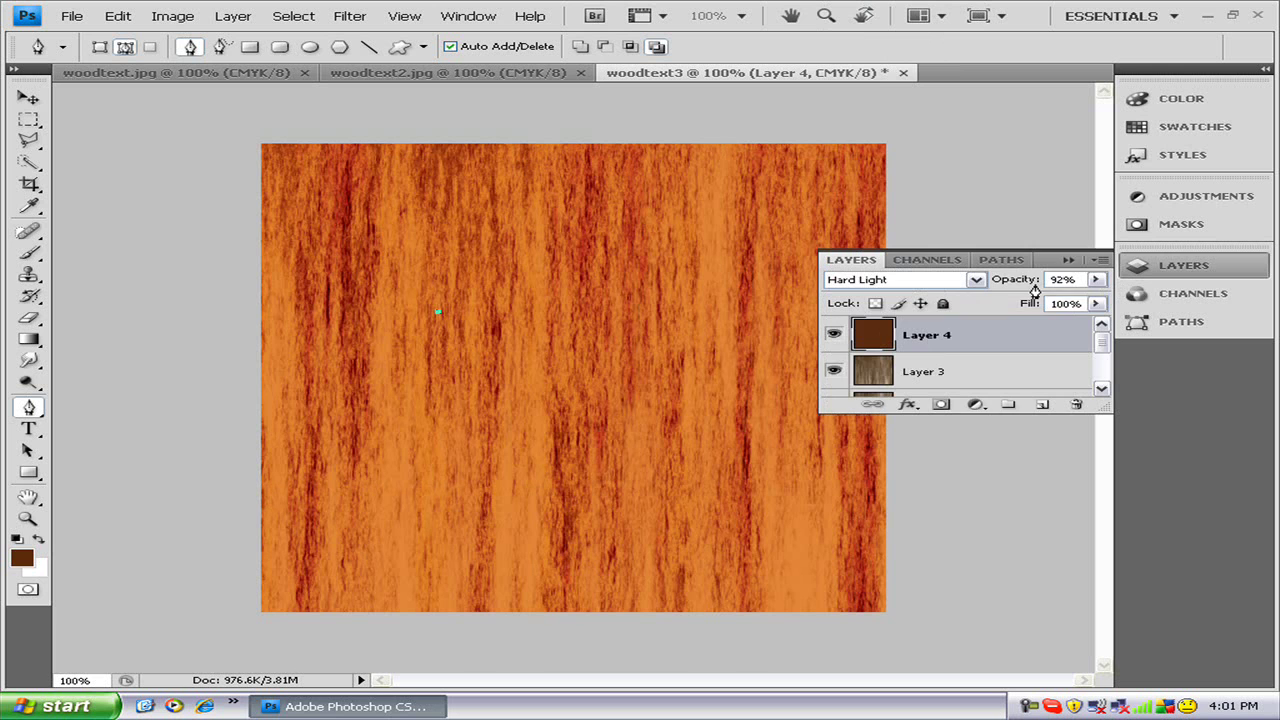
pyautogui.click(922, 158)
pyautogui.click(1067, 259)
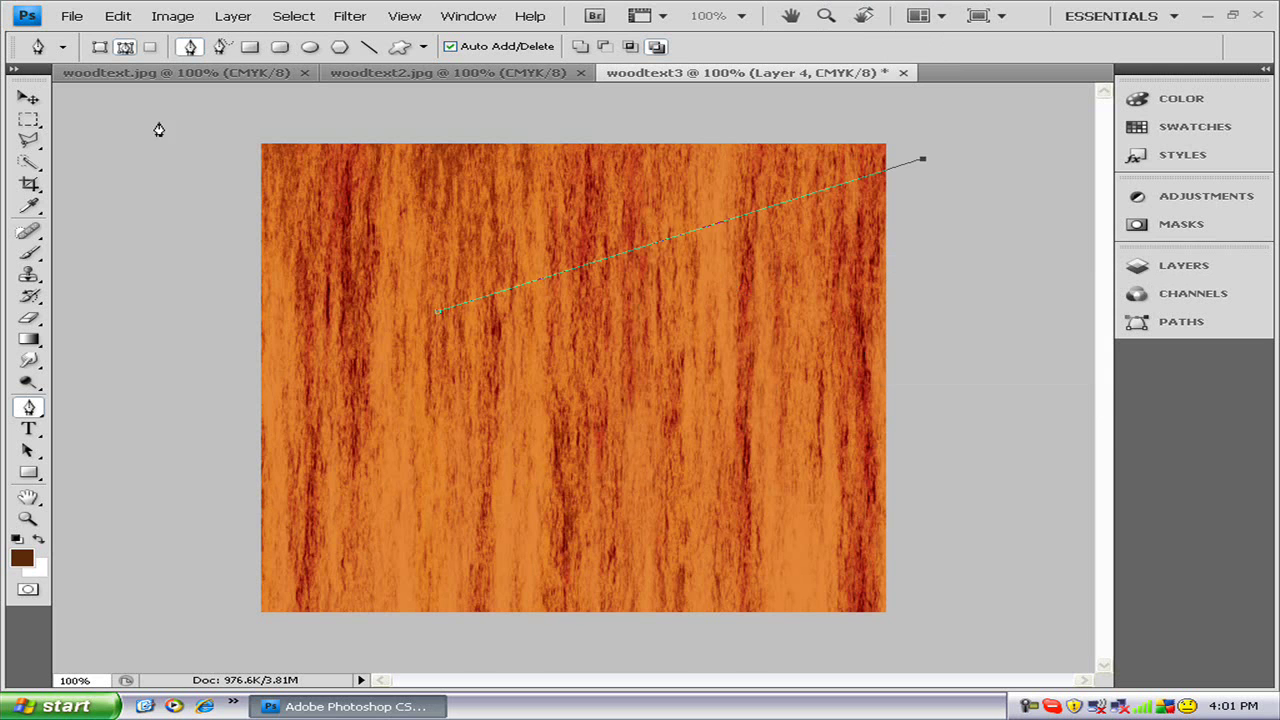
pyautogui.click(29, 98)
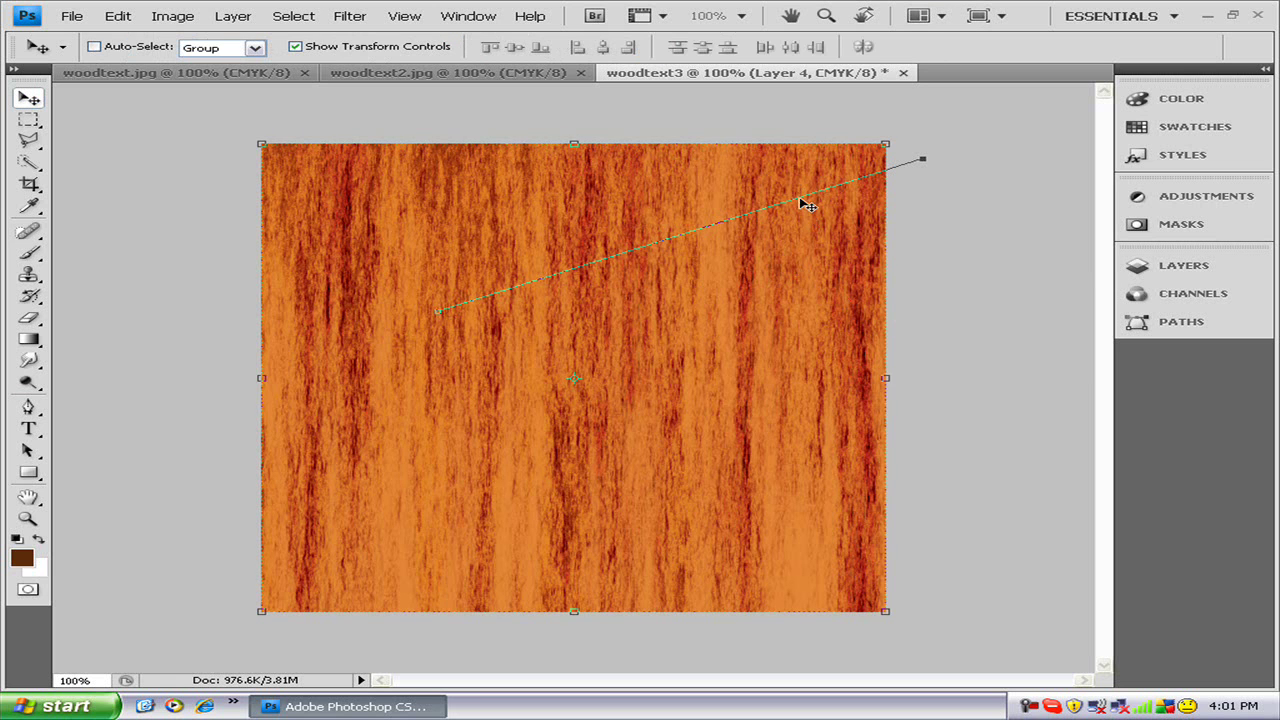
pyautogui.moveTo(845, 200); pyautogui.dragTo(890, 200)
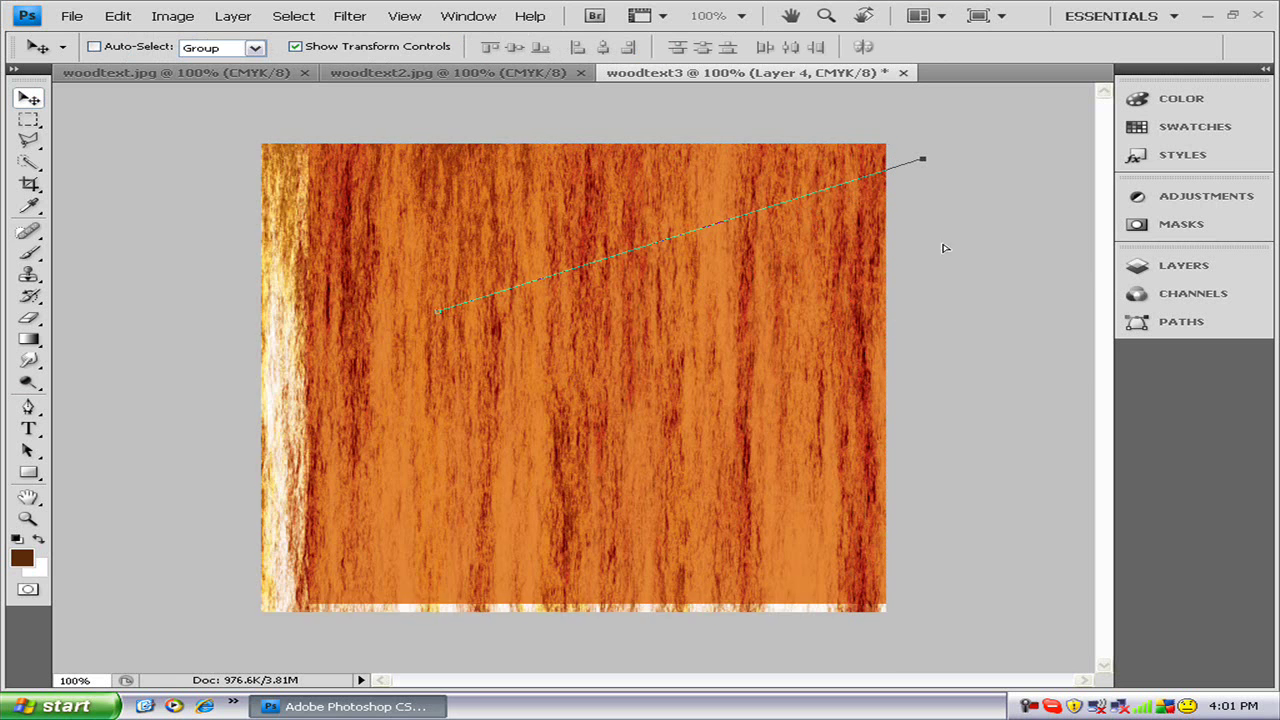
pyautogui.click(117, 15)
pyautogui.click(150, 38)
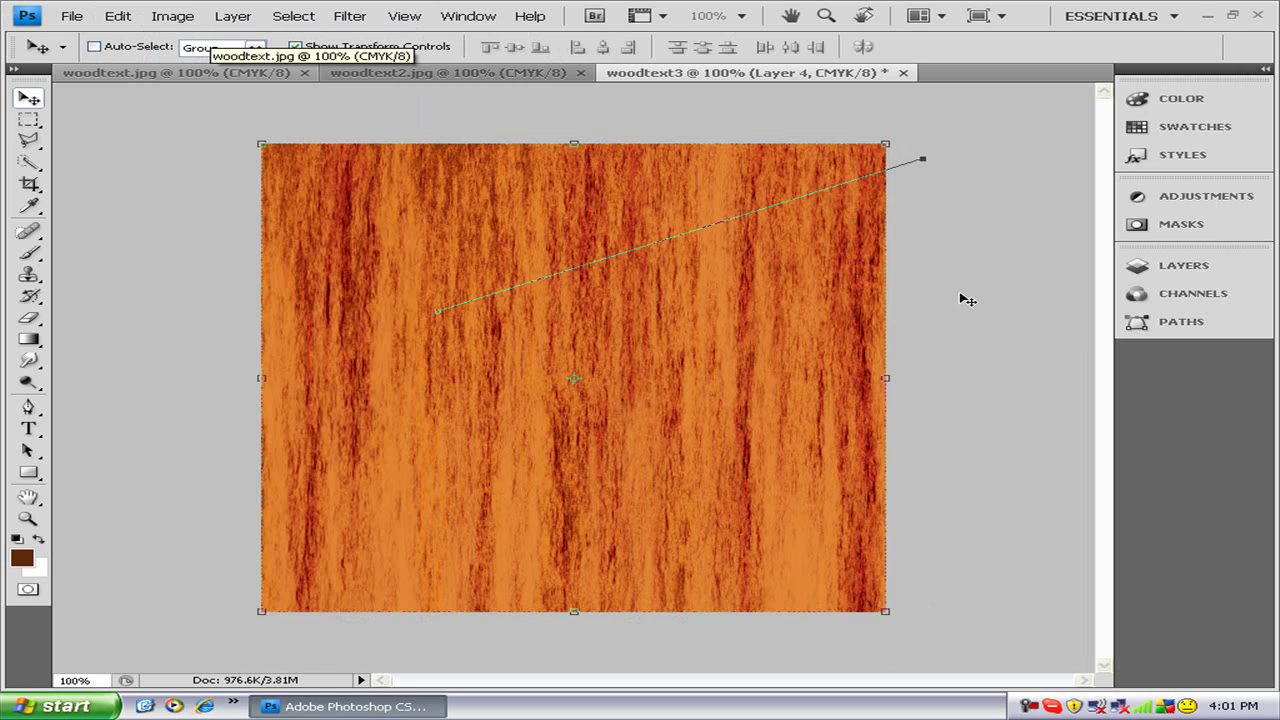
pyautogui.click(28, 429)
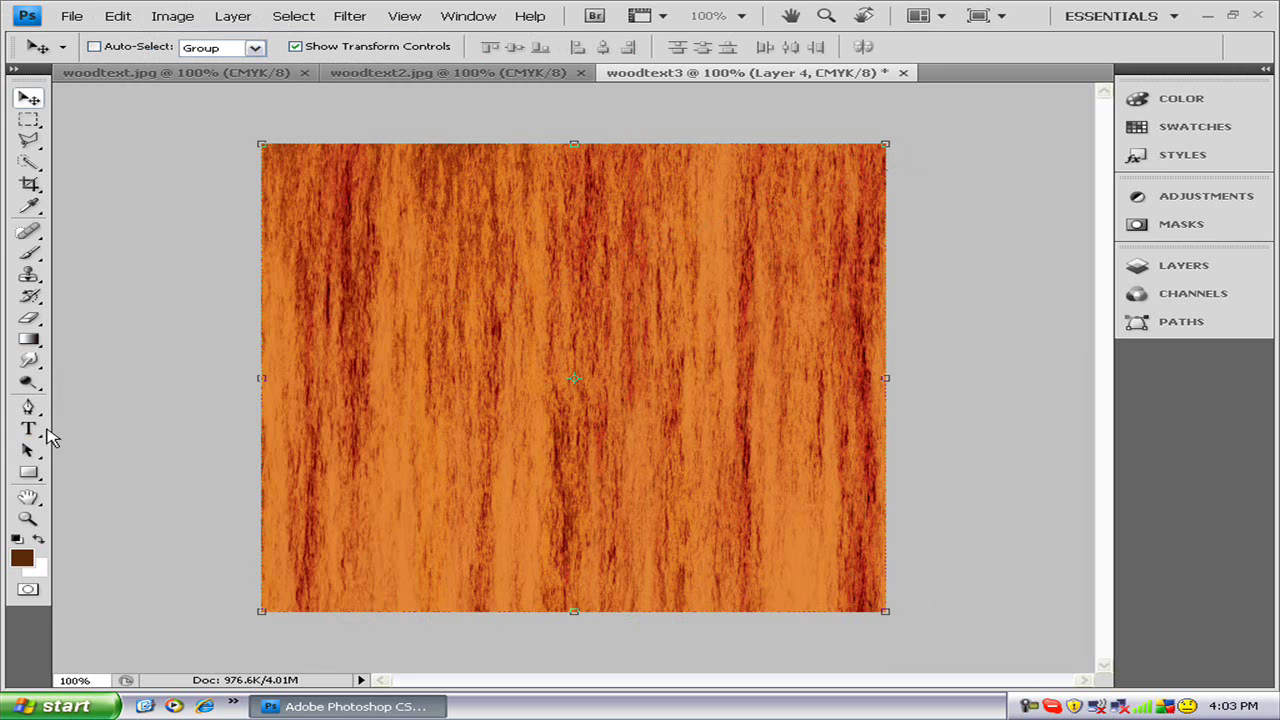
# Type 'Hippo' near the top of the canvas and move it to the top-left
pyautogui.click(28, 429)
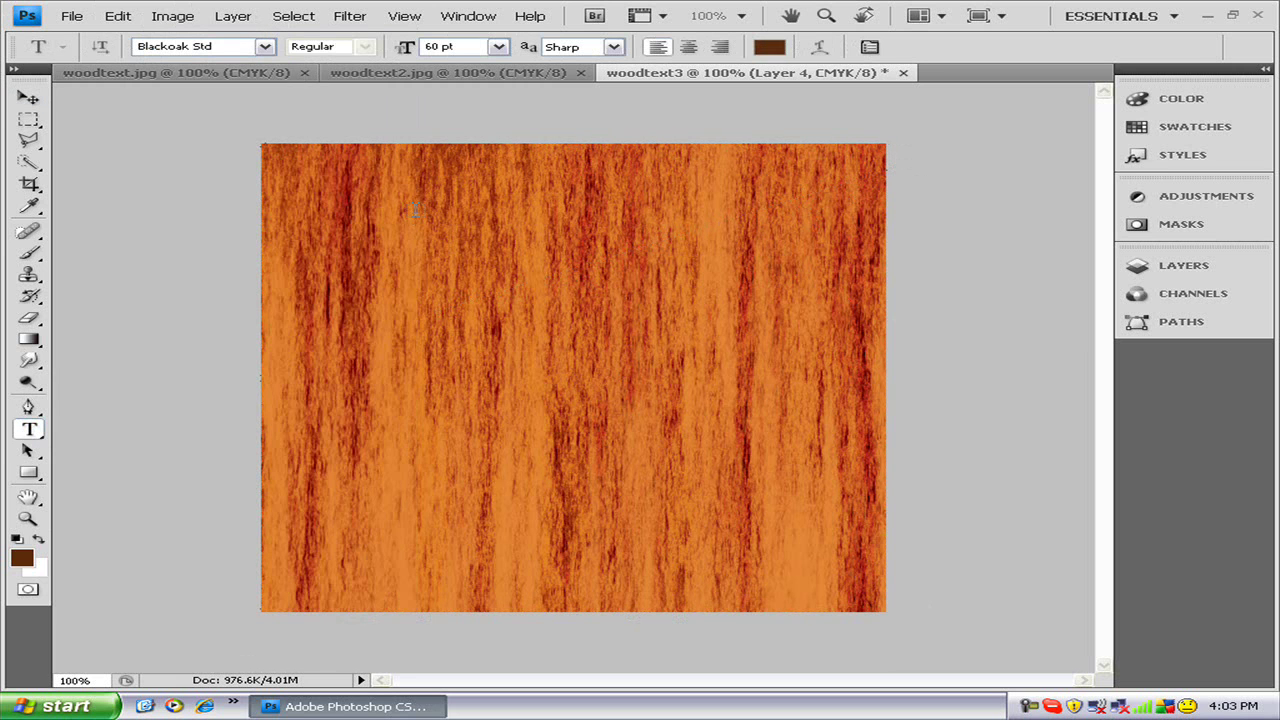
pyautogui.click(415, 210)
pyautogui.write('Hip')
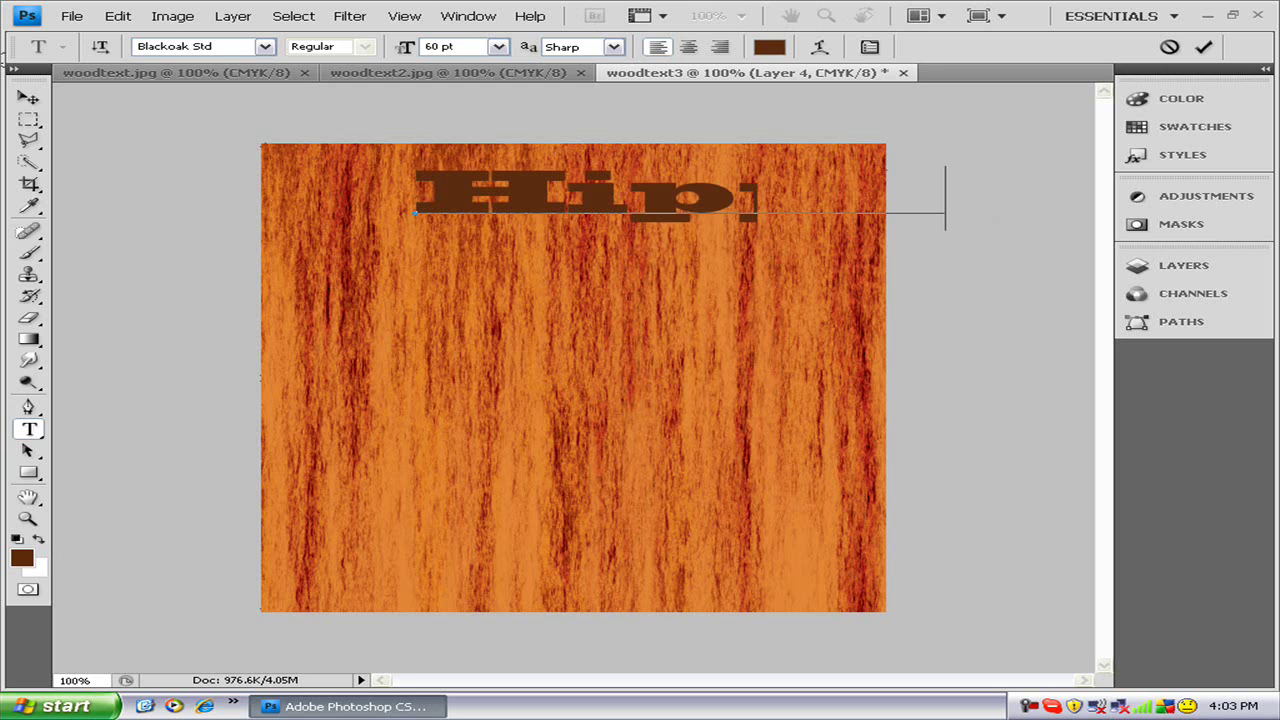
pyautogui.write('po')
pyautogui.click(28, 97)
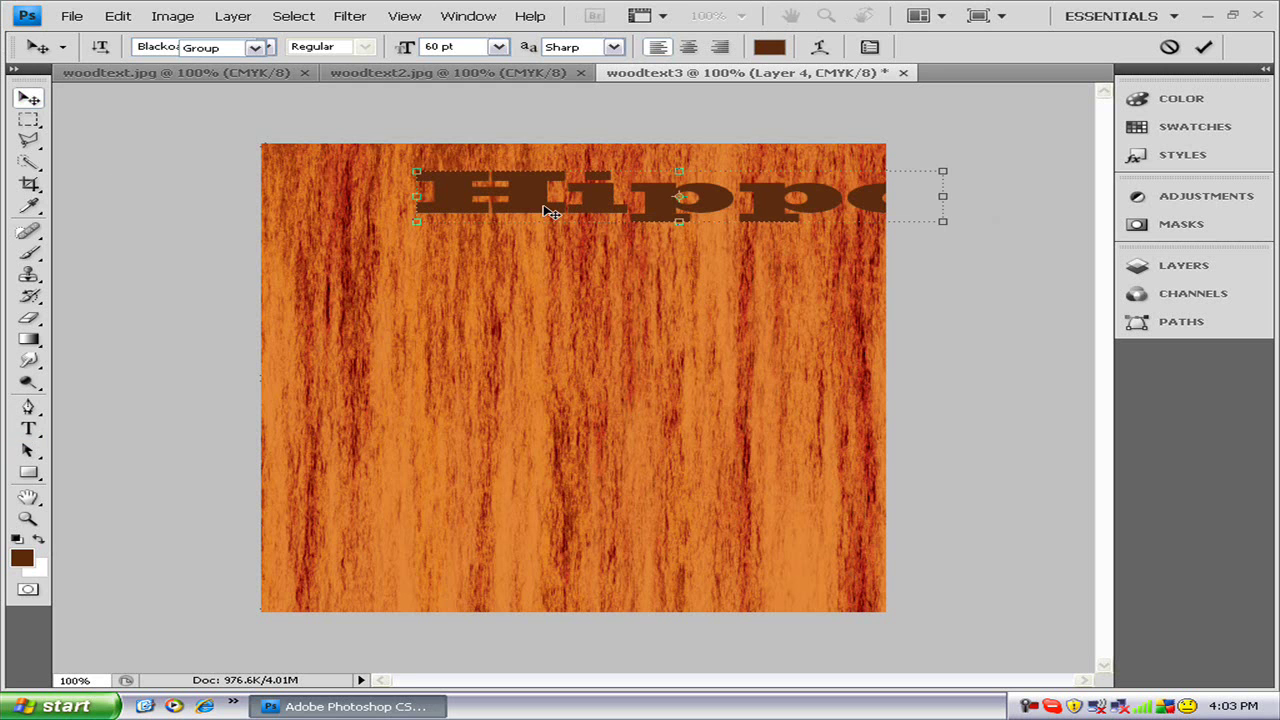
pyautogui.moveTo(530, 201); pyautogui.dragTo(423, 194)
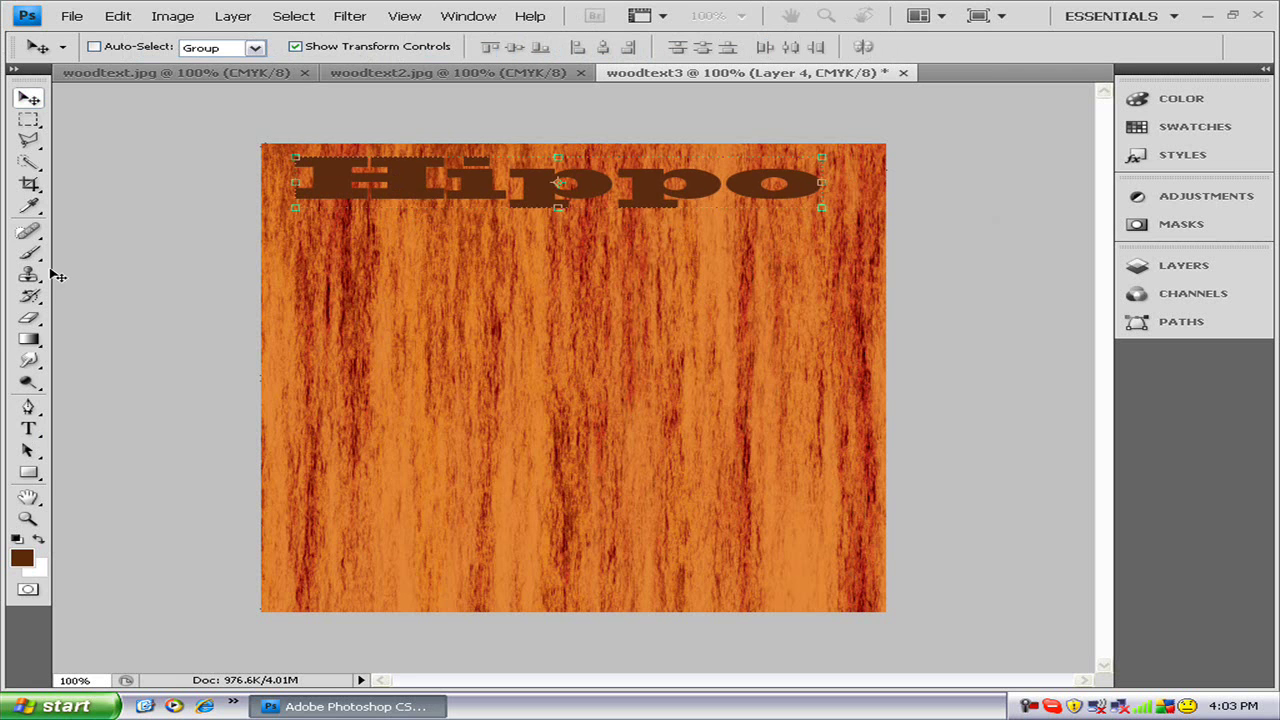
# Type 'Tech' as a second text line and move it directly beneath Hippo
pyautogui.click(29, 430)
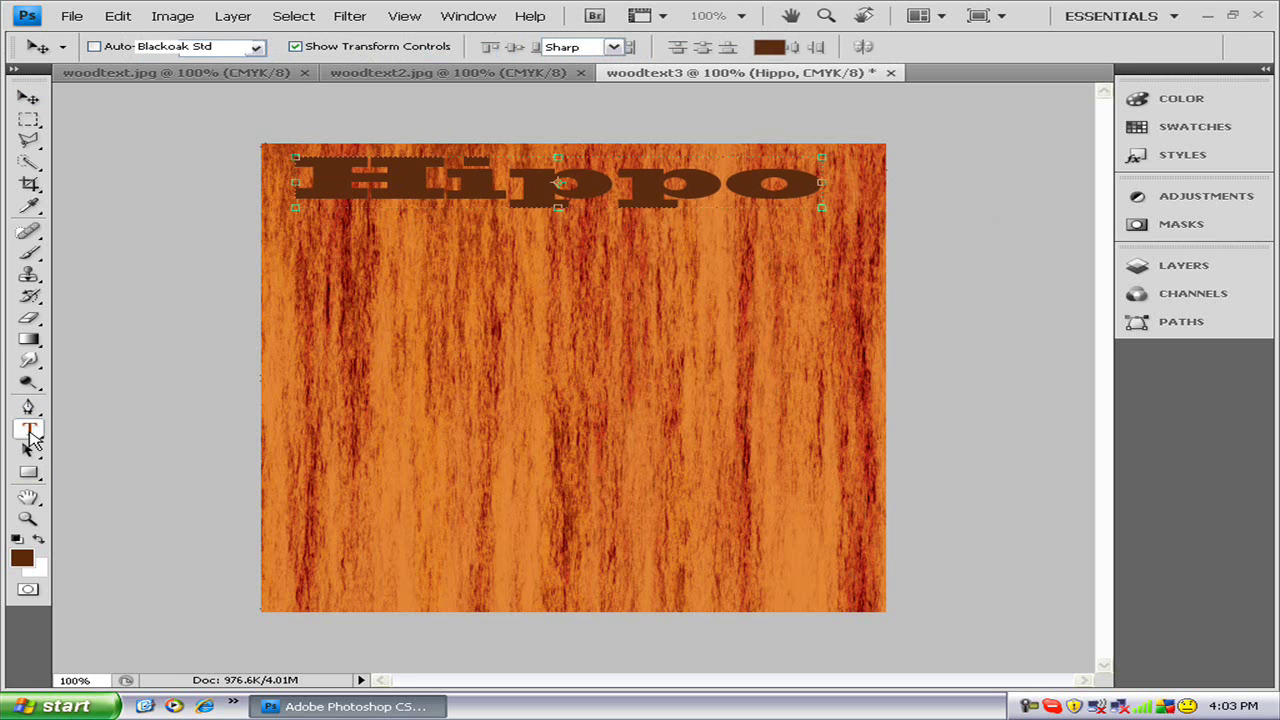
pyautogui.click(458, 238)
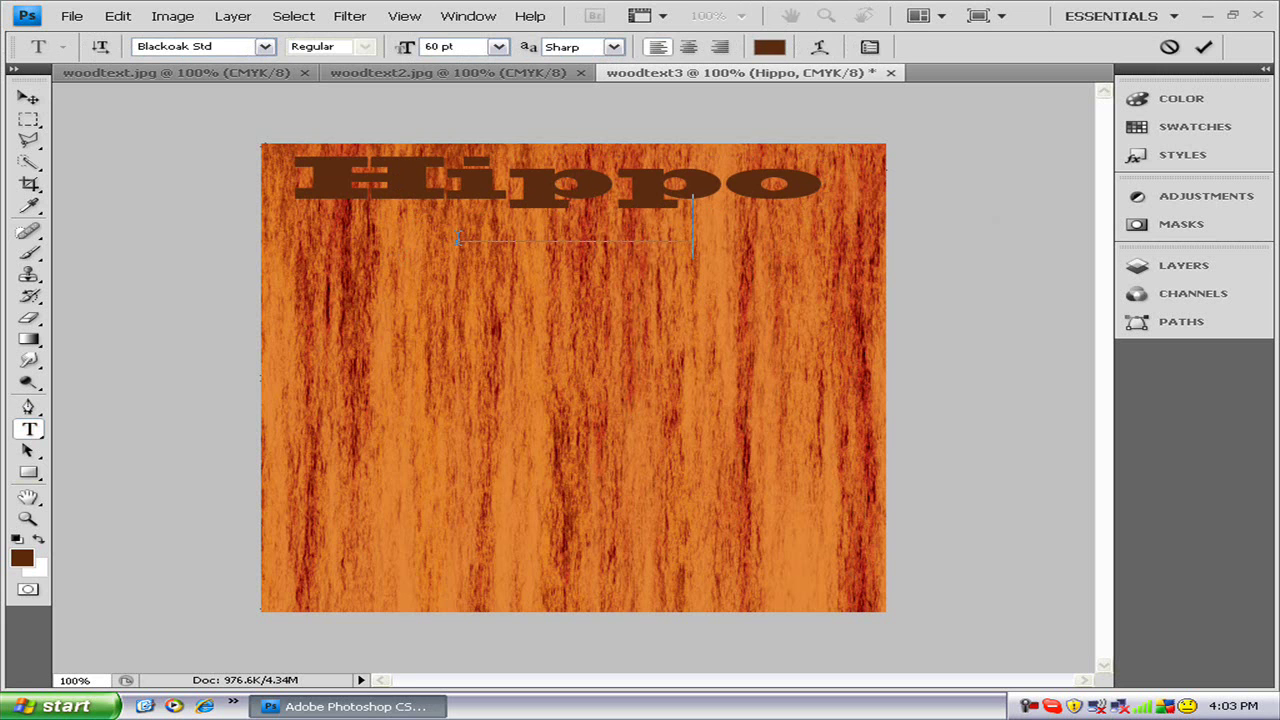
pyautogui.write('He')
pyautogui.write('ch')
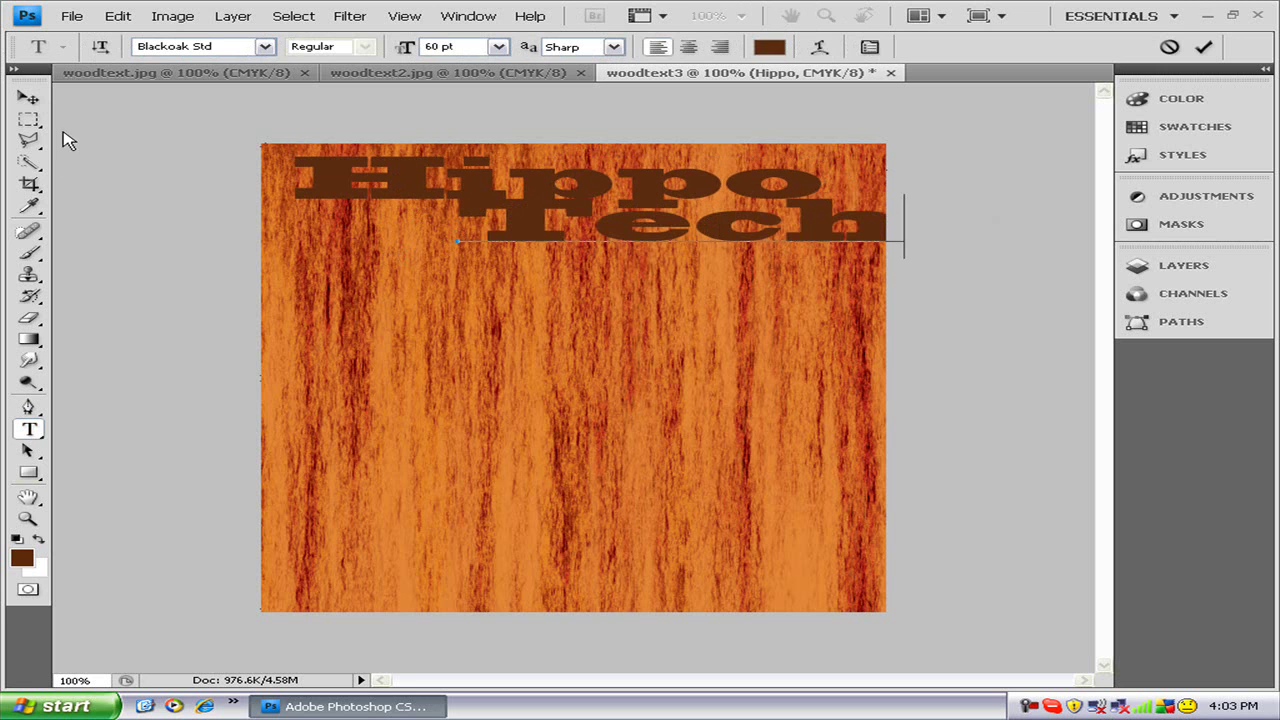
pyautogui.click(28, 97)
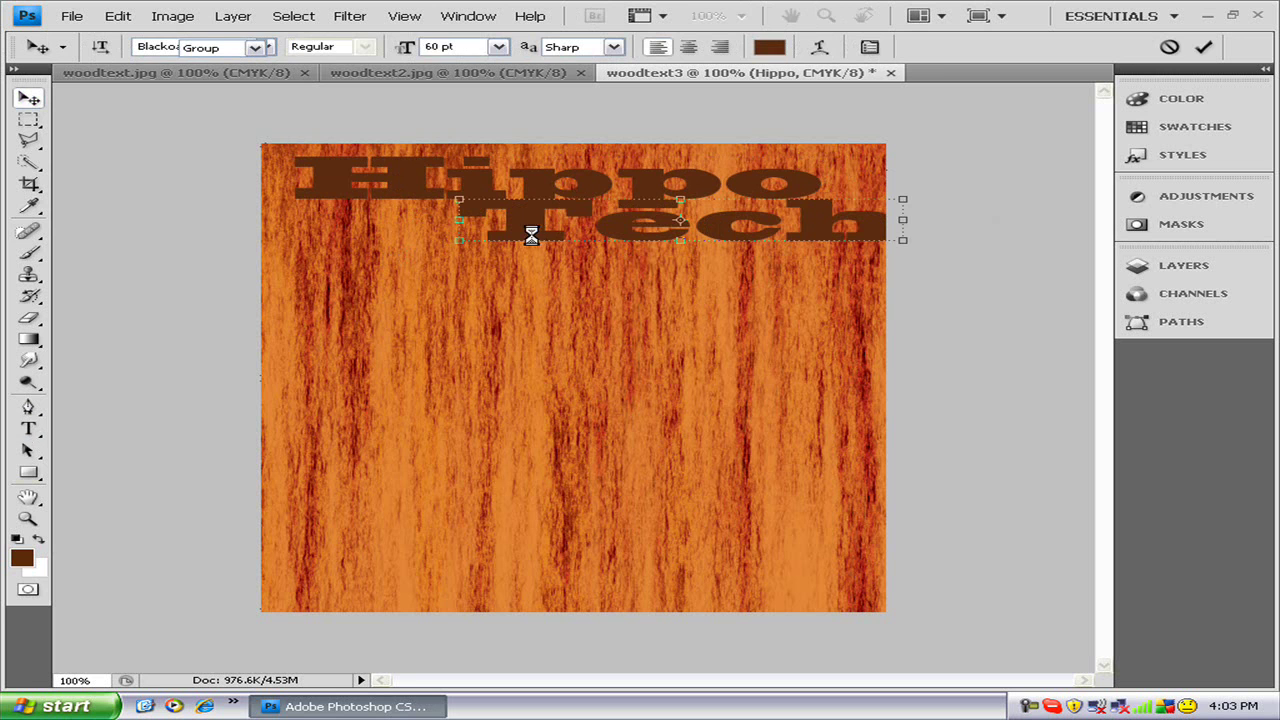
pyautogui.moveTo(538, 240); pyautogui.dragTo(431, 259)
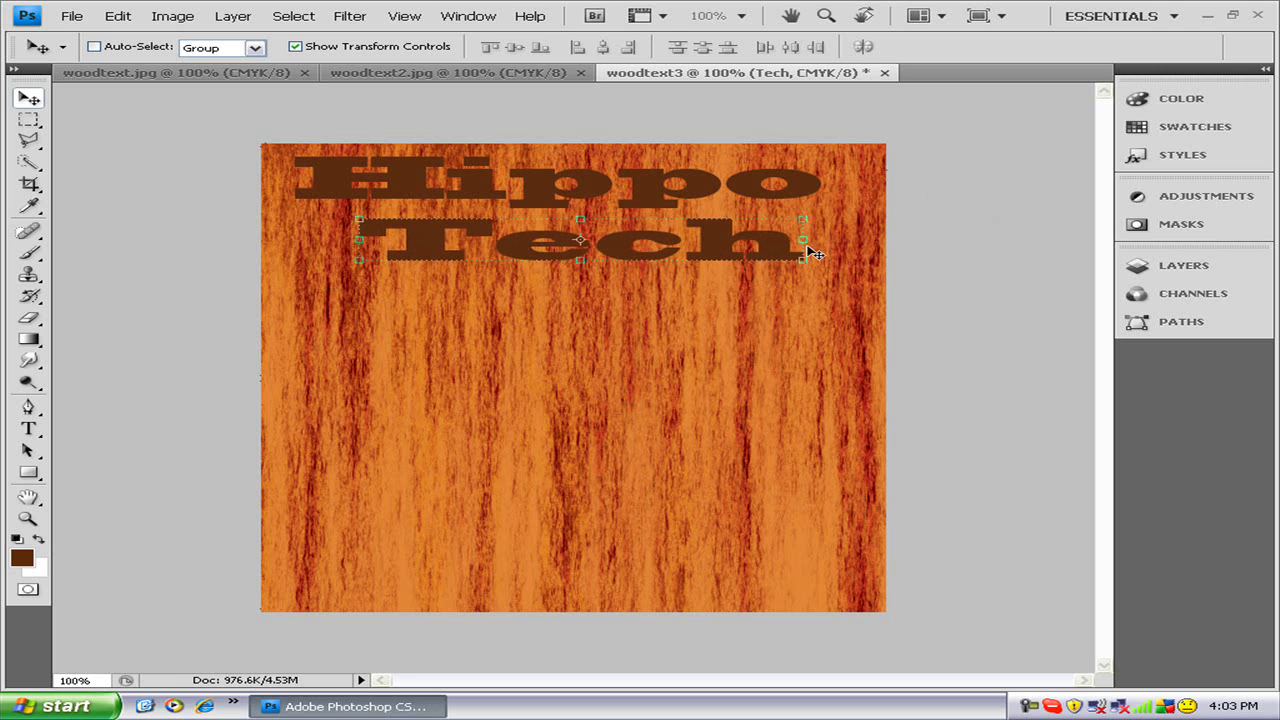
# Select both the Hippo and Tech layers, Rasterize Type, then Merge Layers into Tech
pyautogui.click(1162, 270)
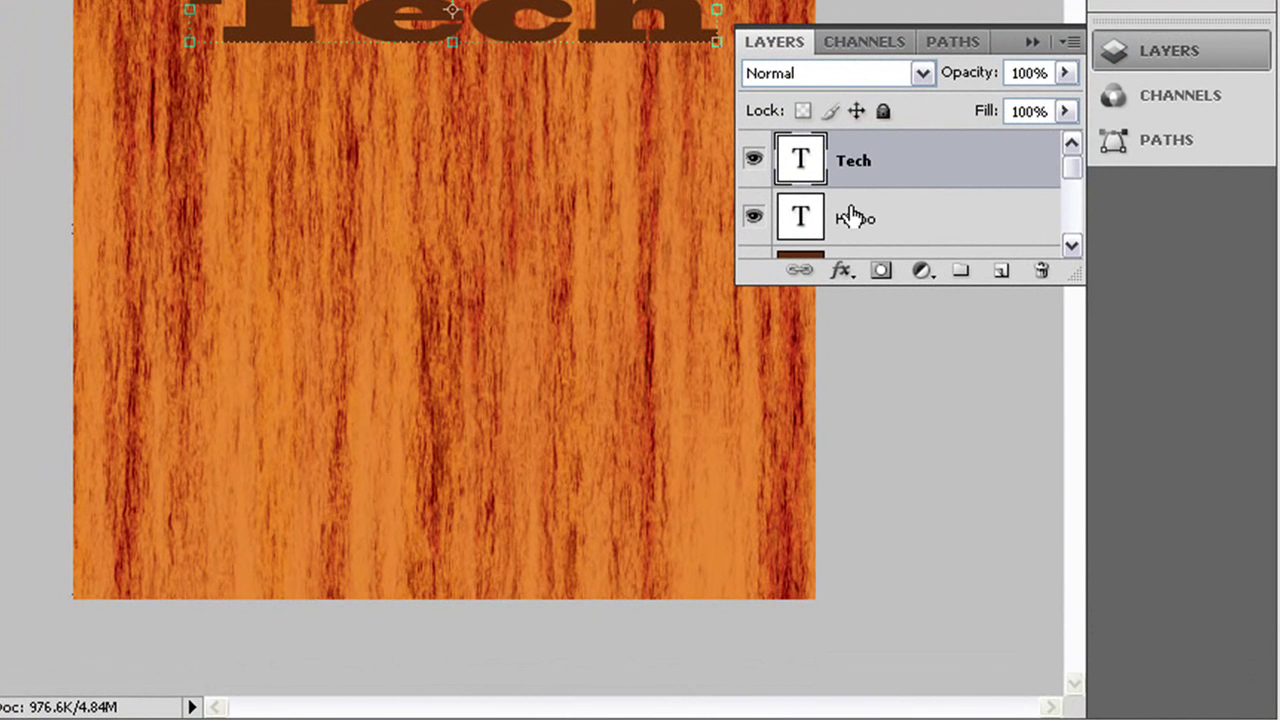
pyautogui.keyDown('shift'); pyautogui.click(857, 208); pyautogui.keyUp('shift')
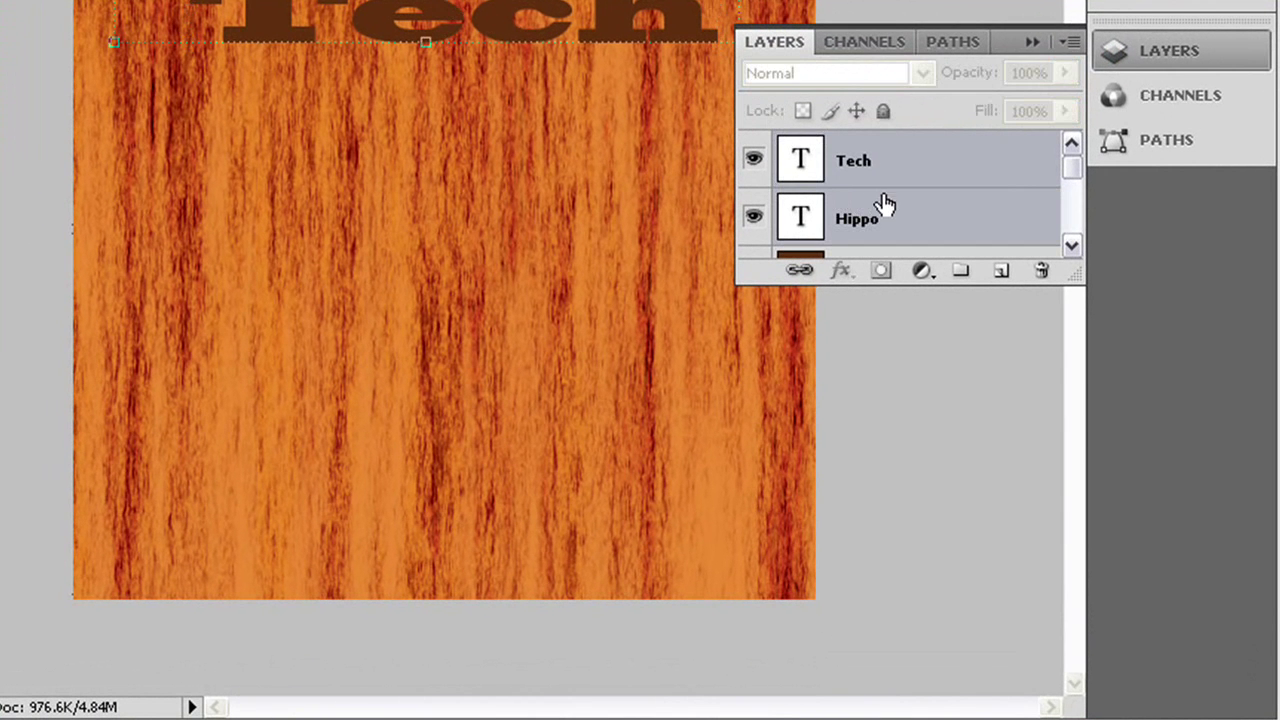
pyautogui.rightClick(884, 205)
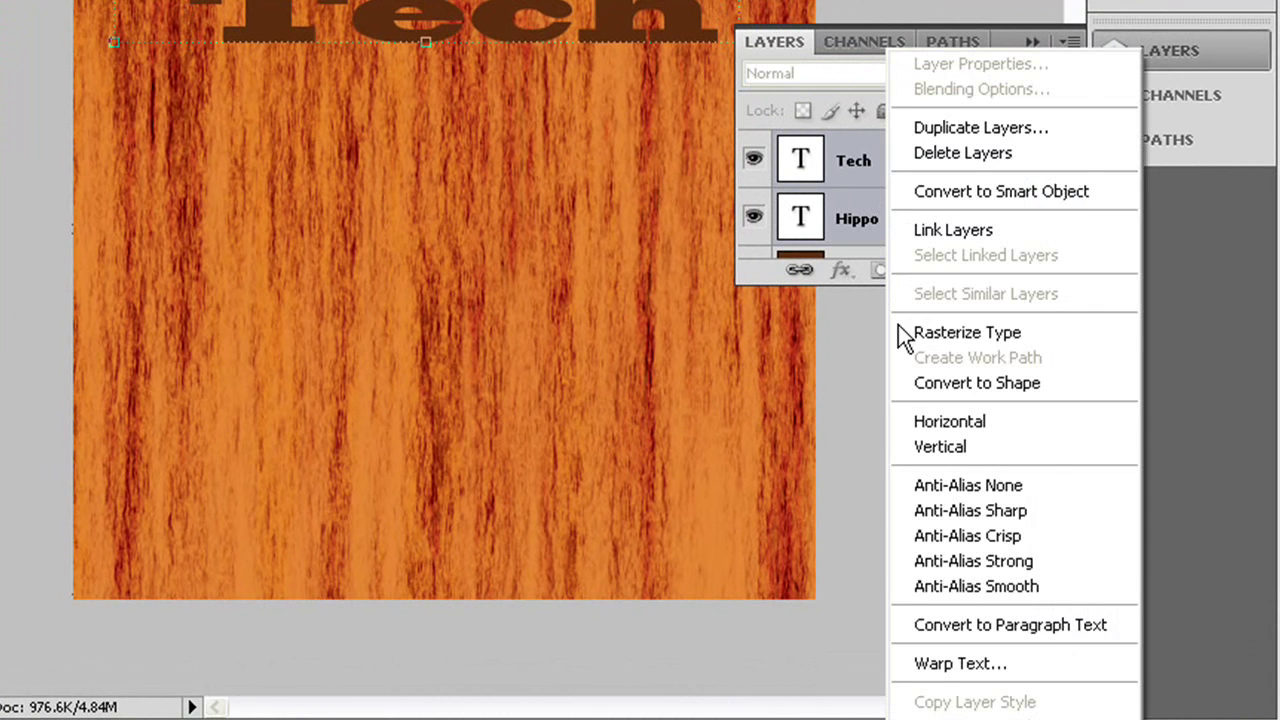
pyautogui.click(940, 333)
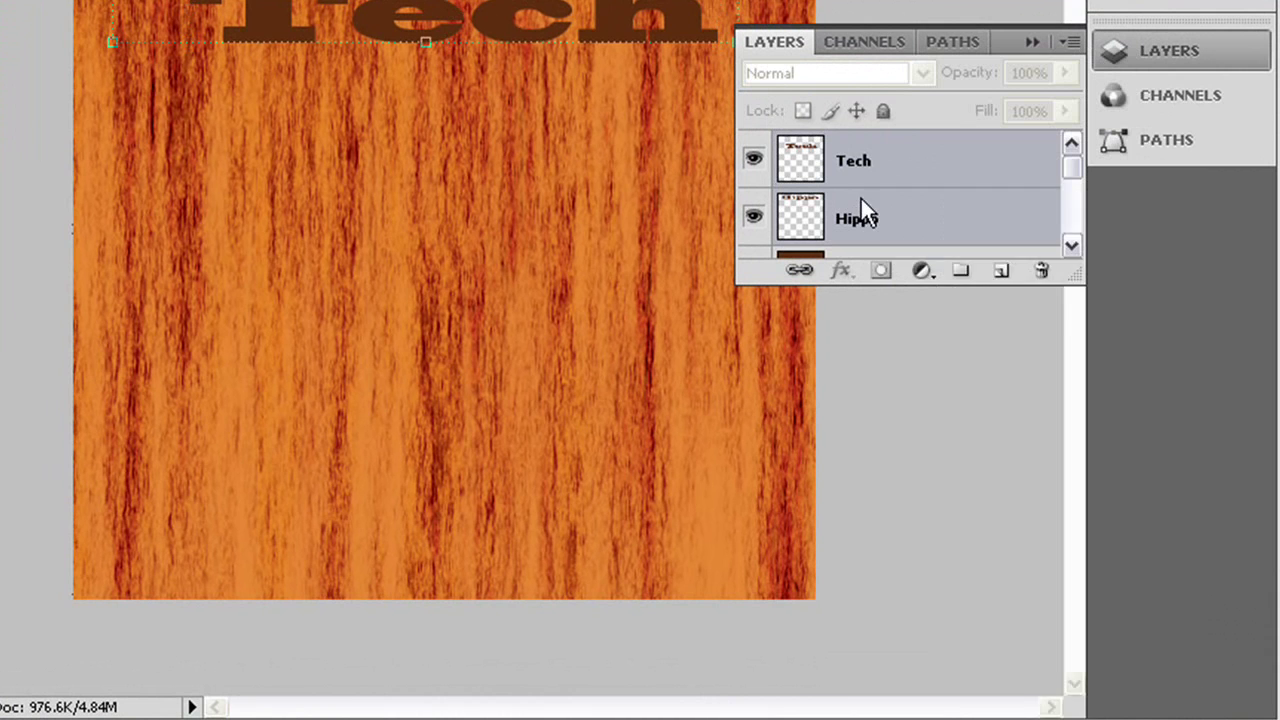
pyautogui.rightClick(861, 198)
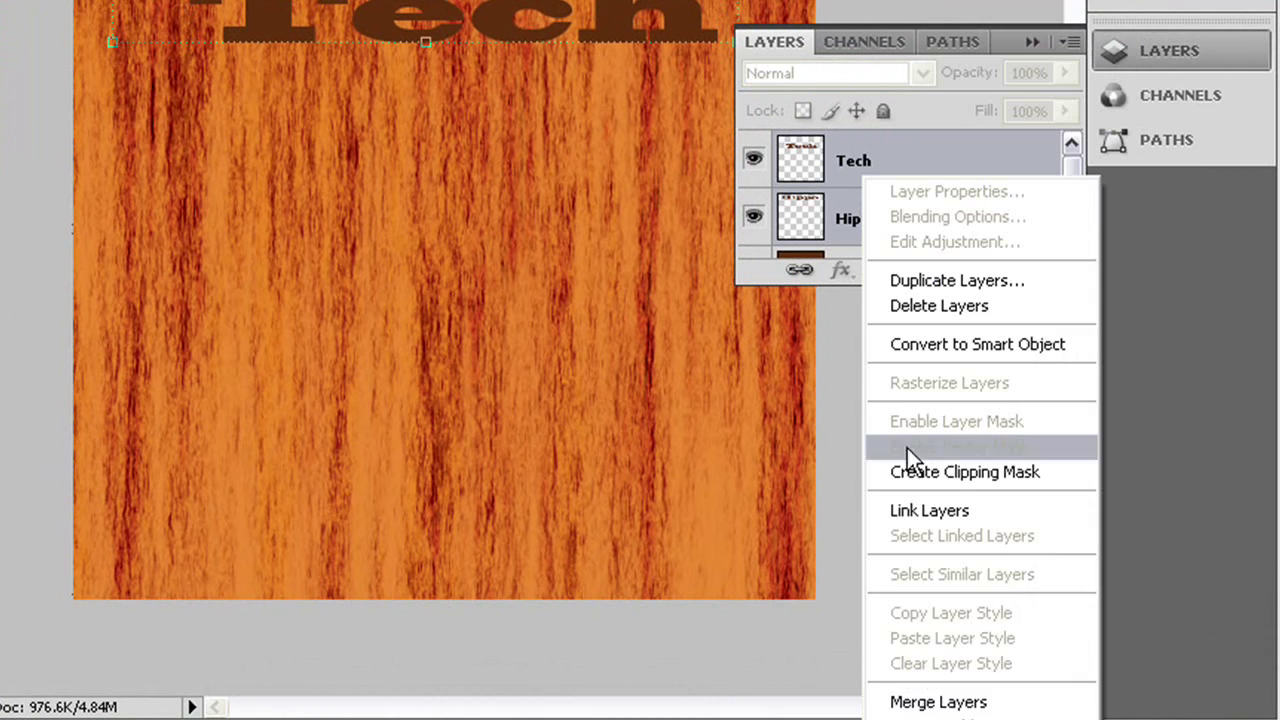
pyautogui.click(933, 703)
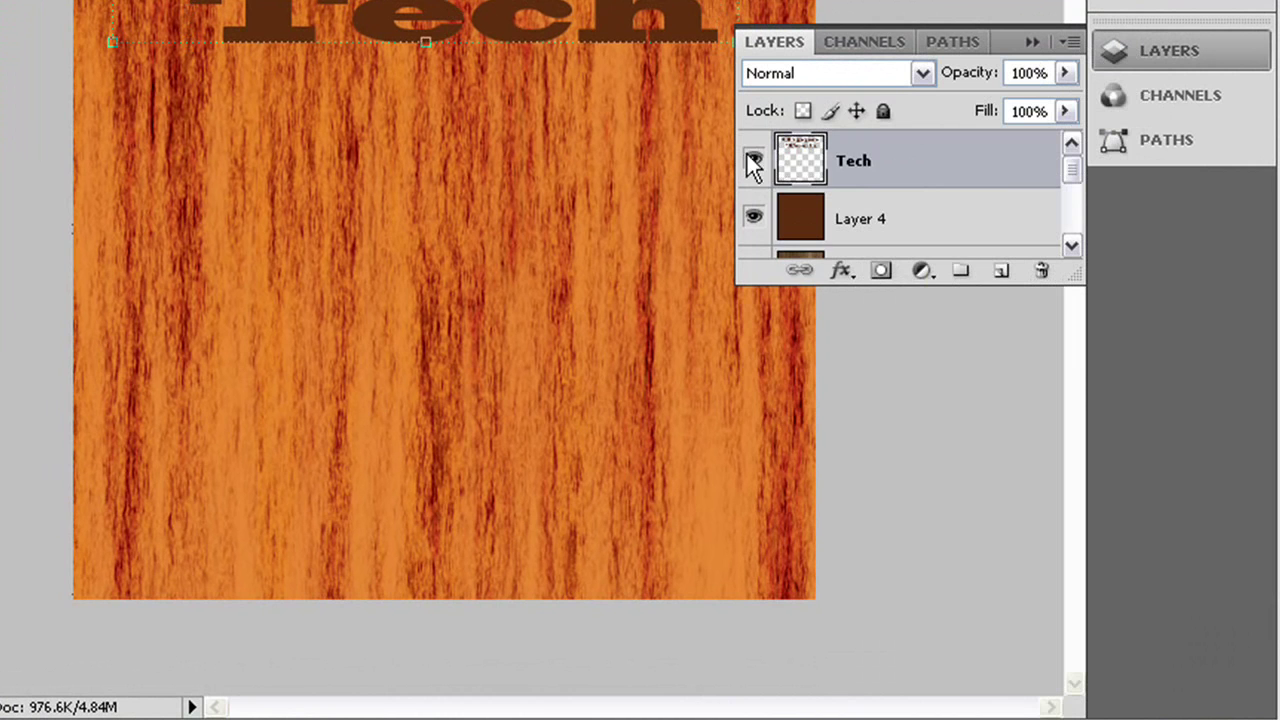
# Reposition the Layers panel and start selecting the extra layers with Layer 4
pyautogui.rightClick(750, 162)
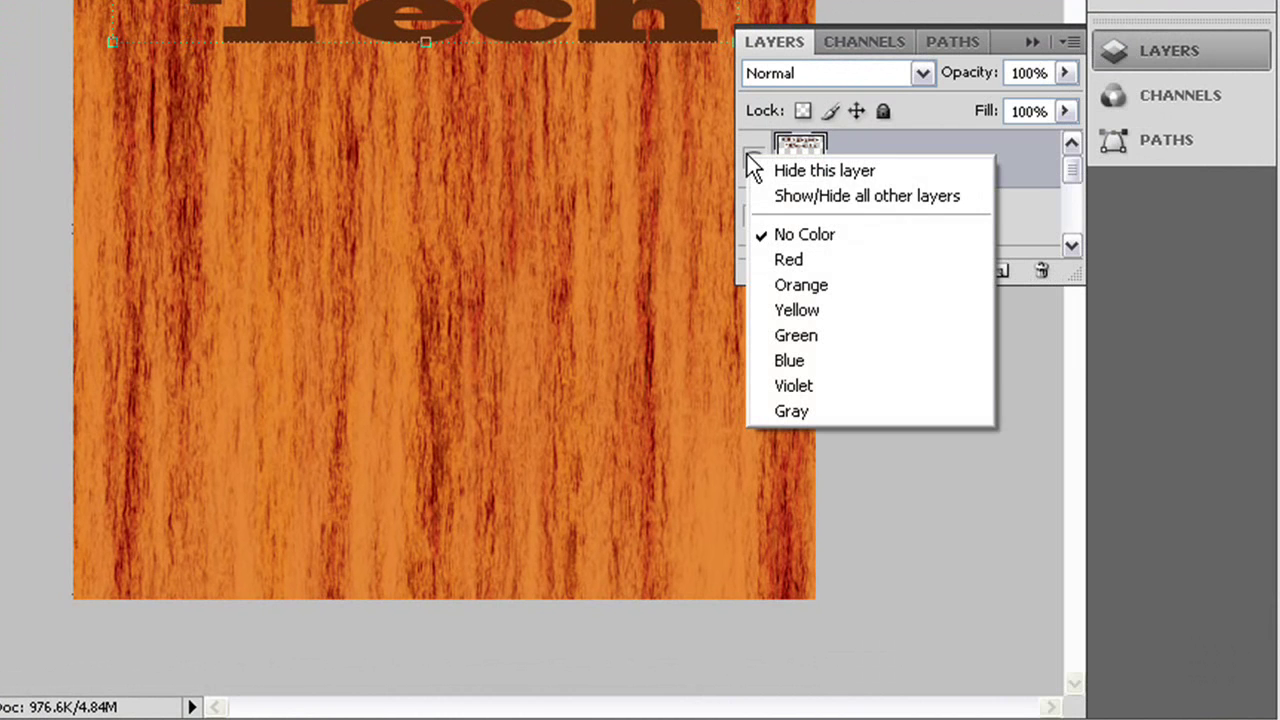
pyautogui.click(1062, 168)
pyautogui.moveTo(1063, 177); pyautogui.dragTo(980, 143)
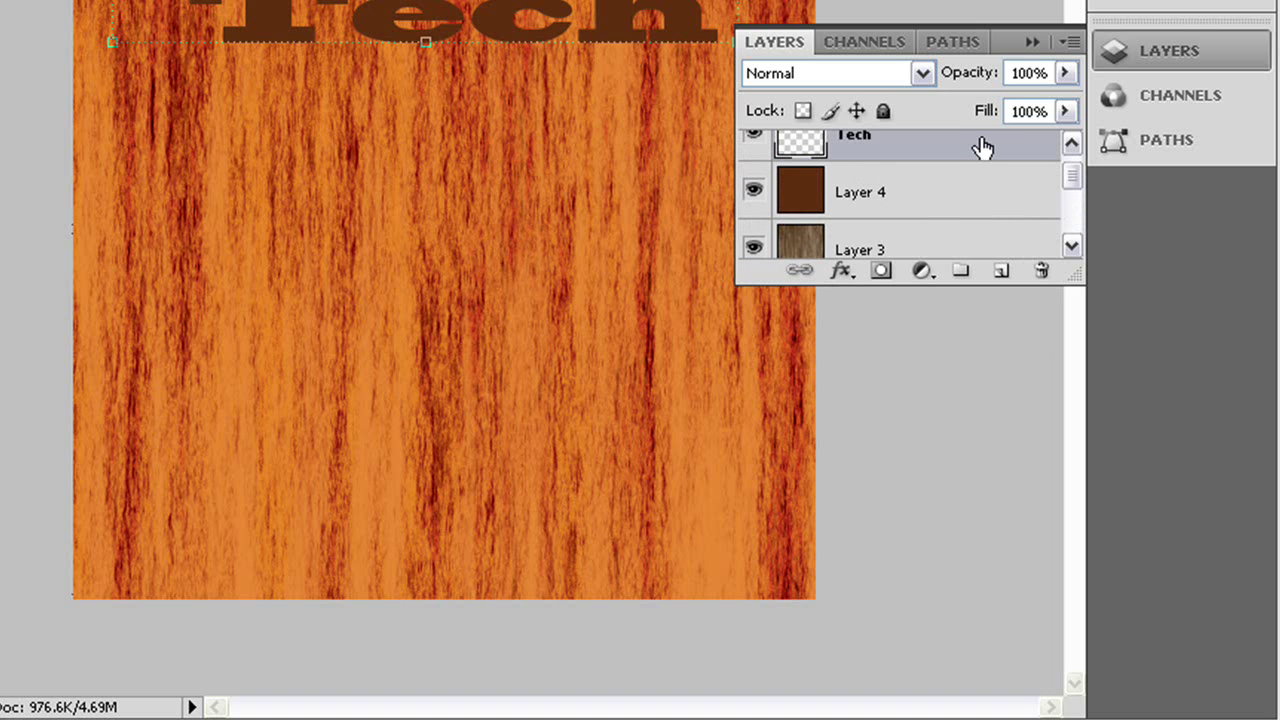
pyautogui.click(943, 214)
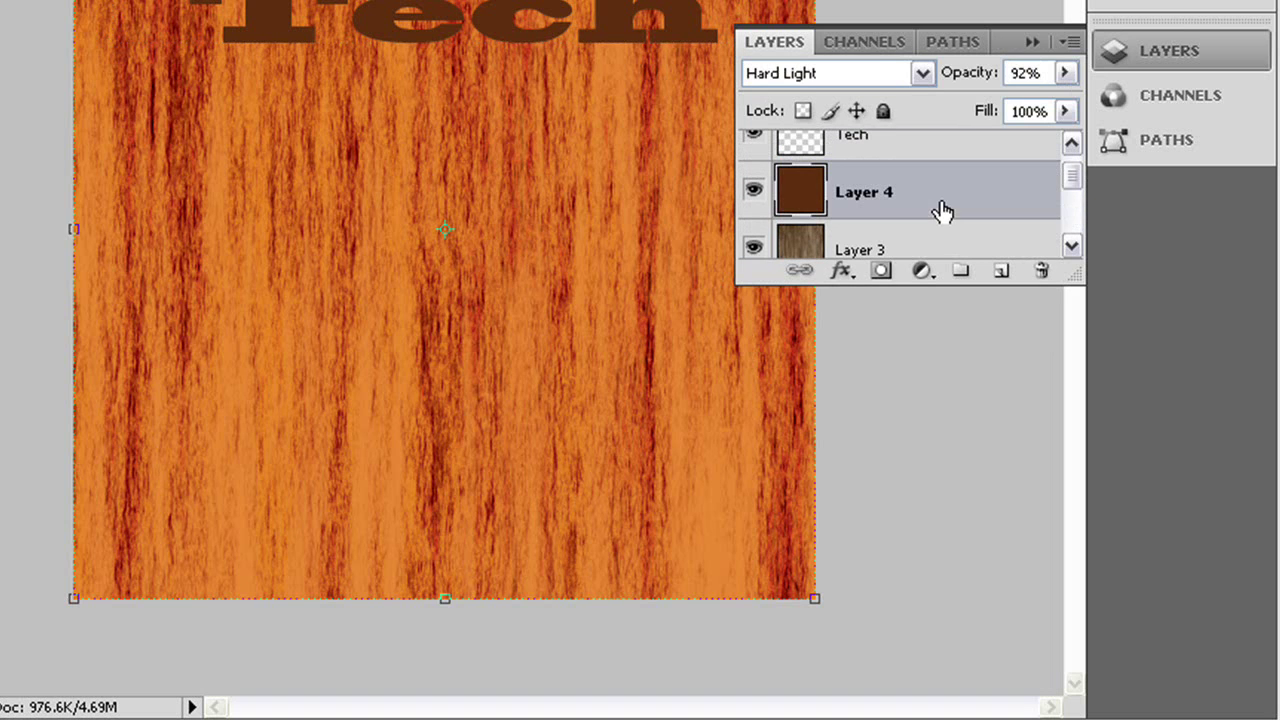
pyautogui.scroll(-5, 910, 235)
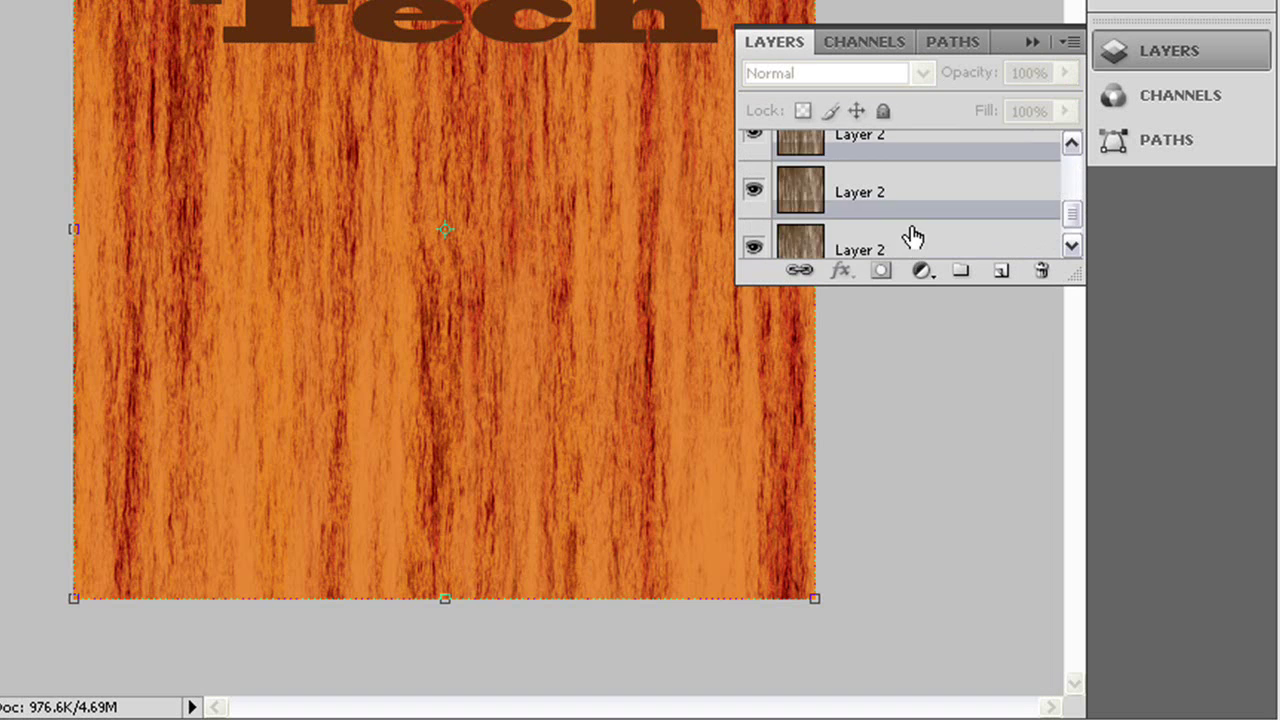
pyautogui.click(913, 228)
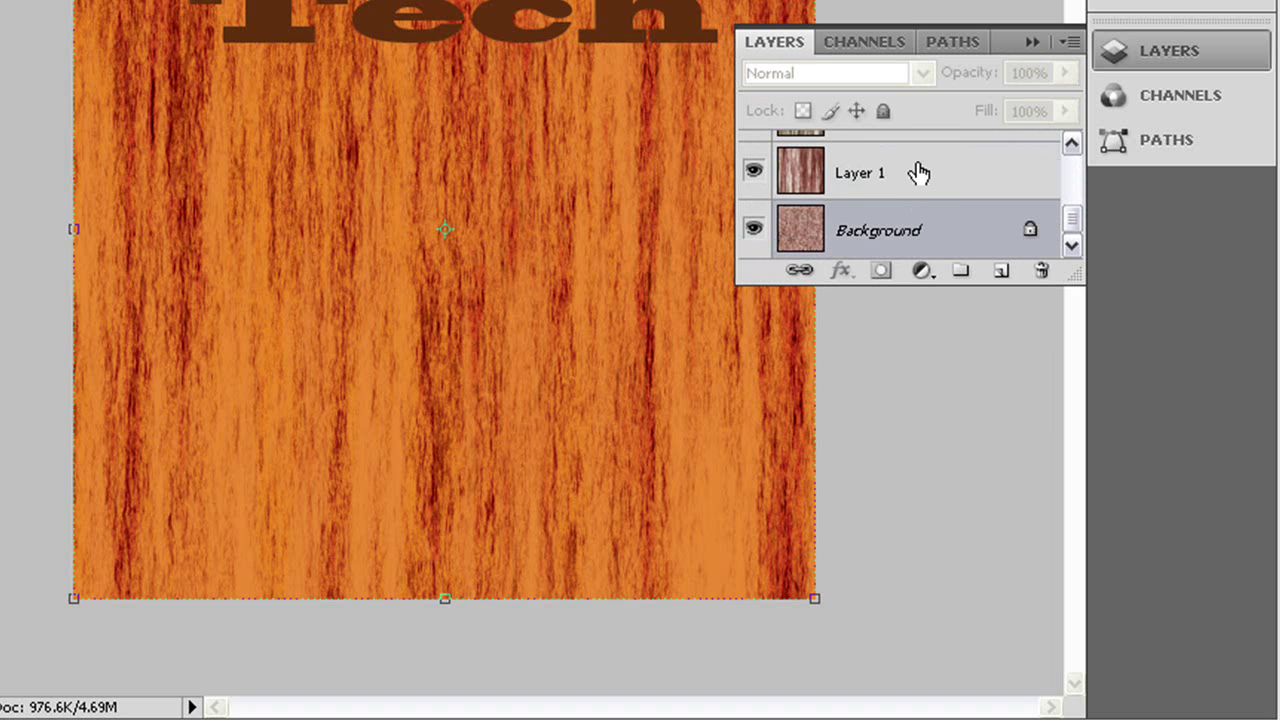
# Add Layers 1 and 2 to the selection, delete the extra layers, then select Tech
pyautogui.click(920, 192)
pyautogui.scroll(1, 920, 192)
pyautogui.scroll(1, 915, 220)
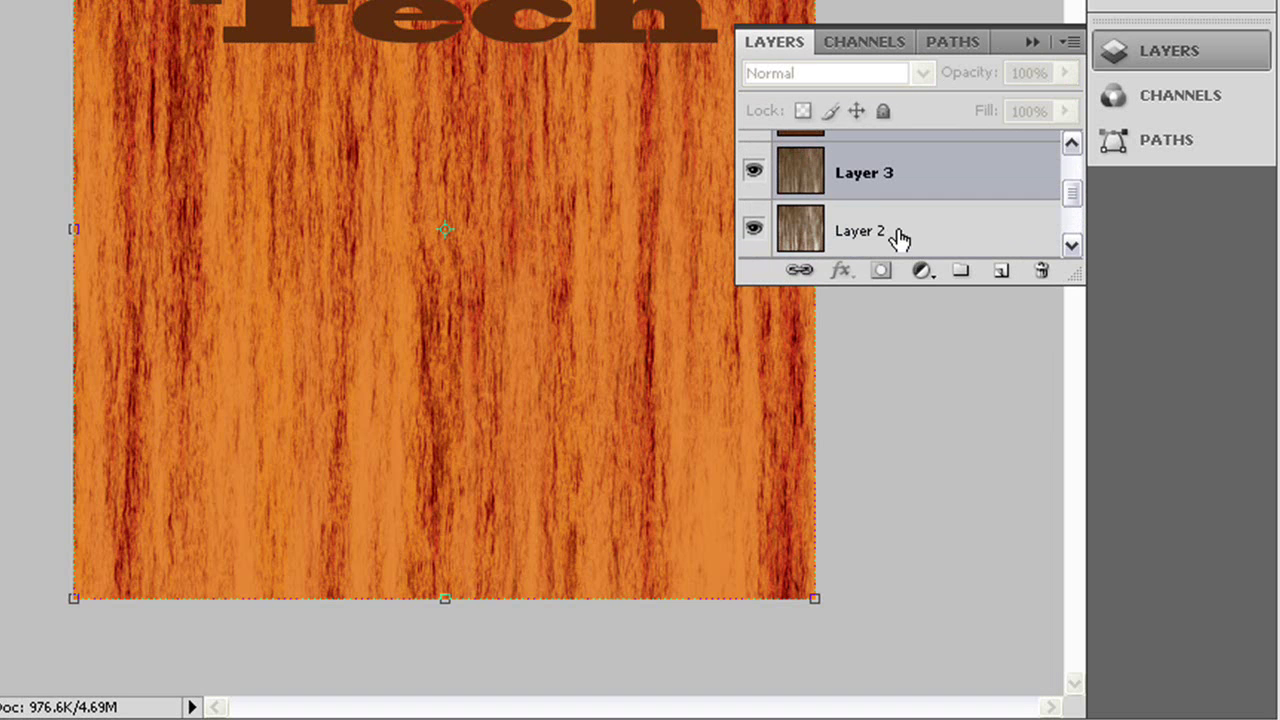
pyautogui.keyDown('ctrl'); pyautogui.click(893, 231); pyautogui.keyUp('ctrl')
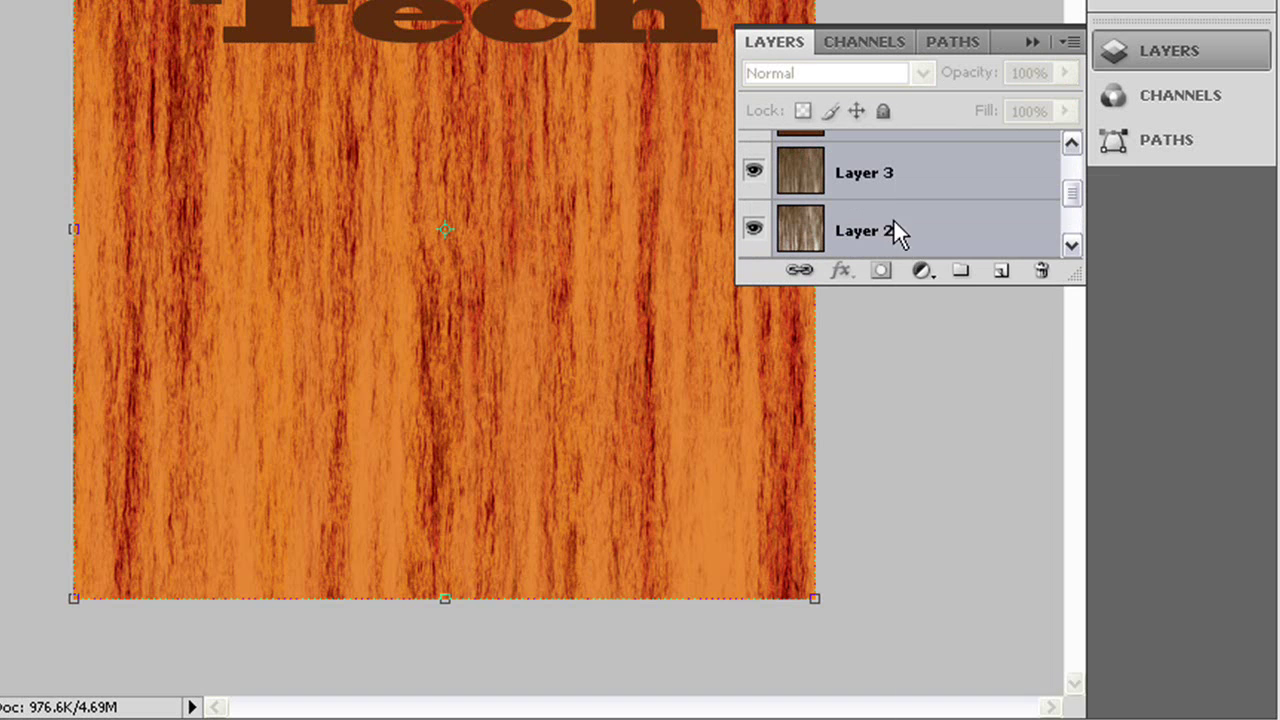
pyautogui.rightClick(897, 232)
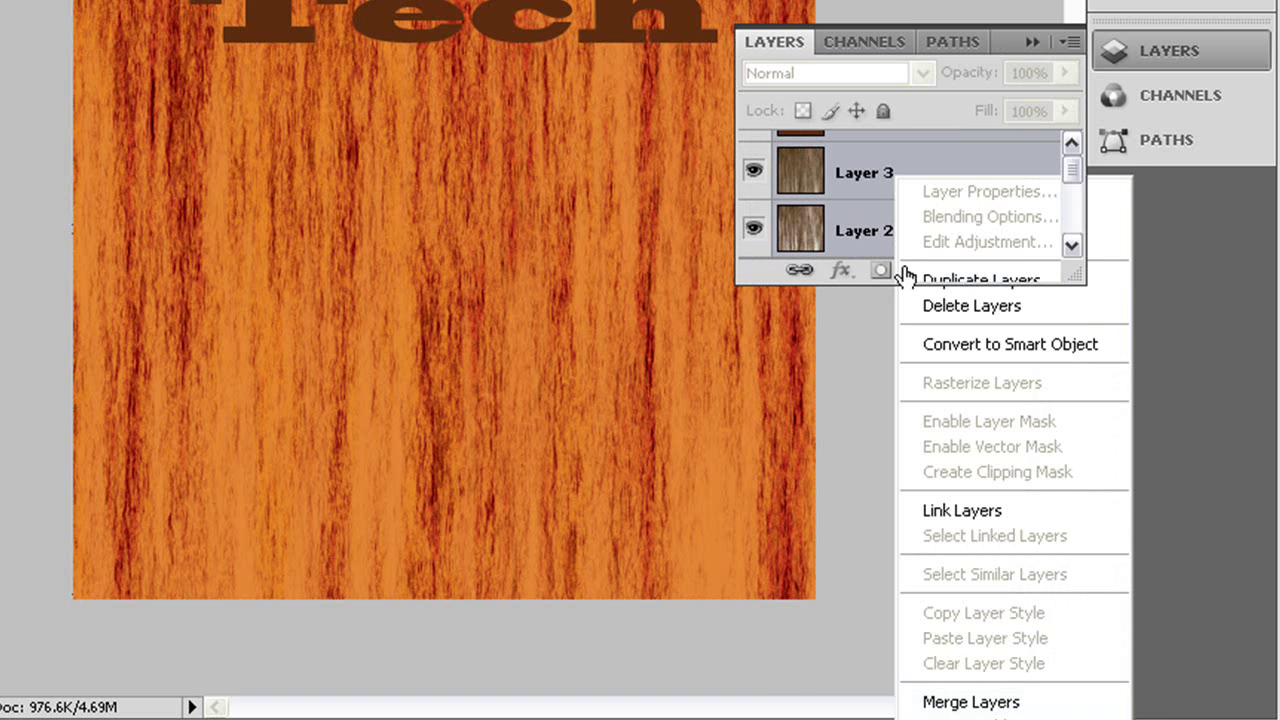
pyautogui.click(971, 305)
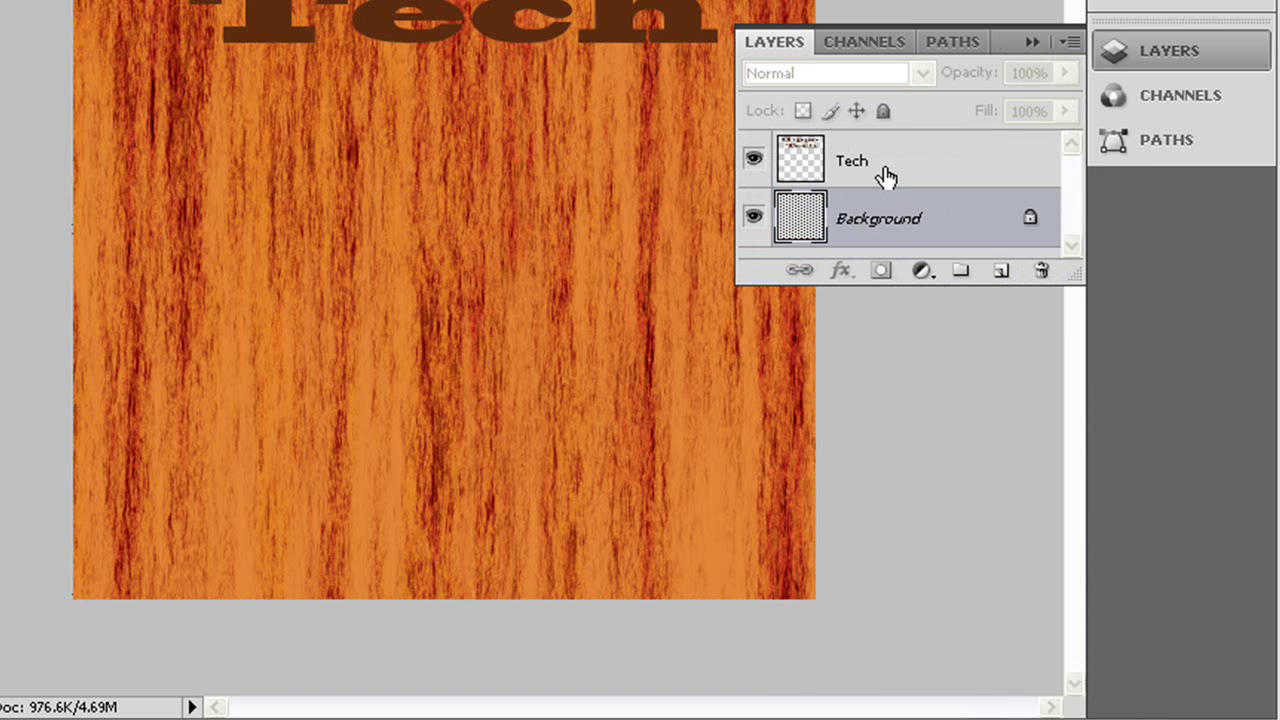
pyautogui.click(801, 160)
# Load the Tech letters as a selection and paste the wood texture into new Layer 1
pyautogui.rightClick(801, 160)
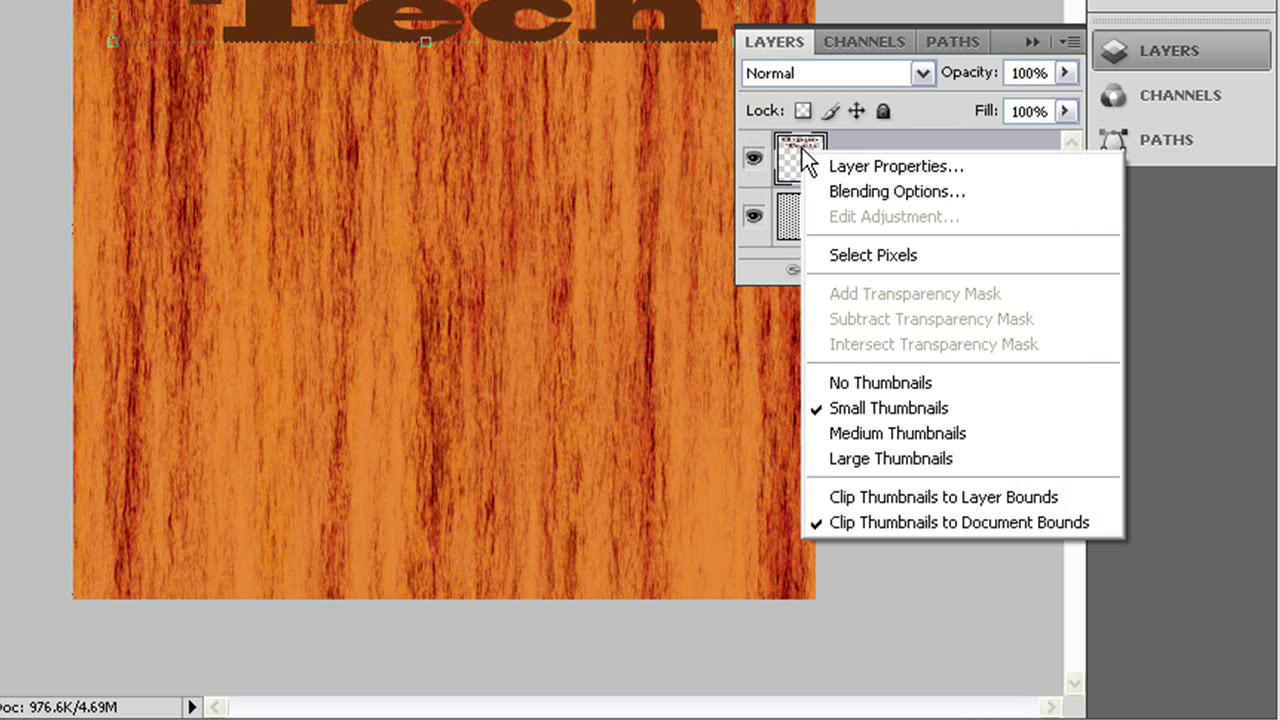
pyautogui.click(840, 262)
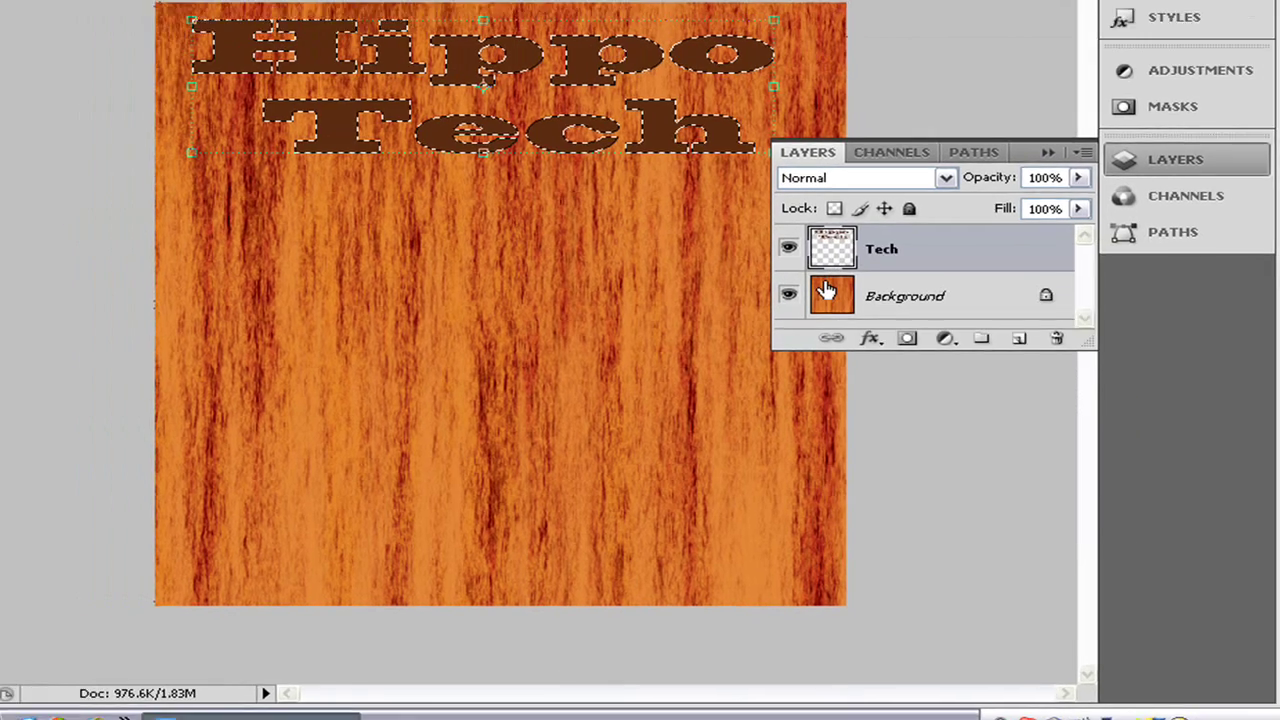
pyautogui.click(855, 215)
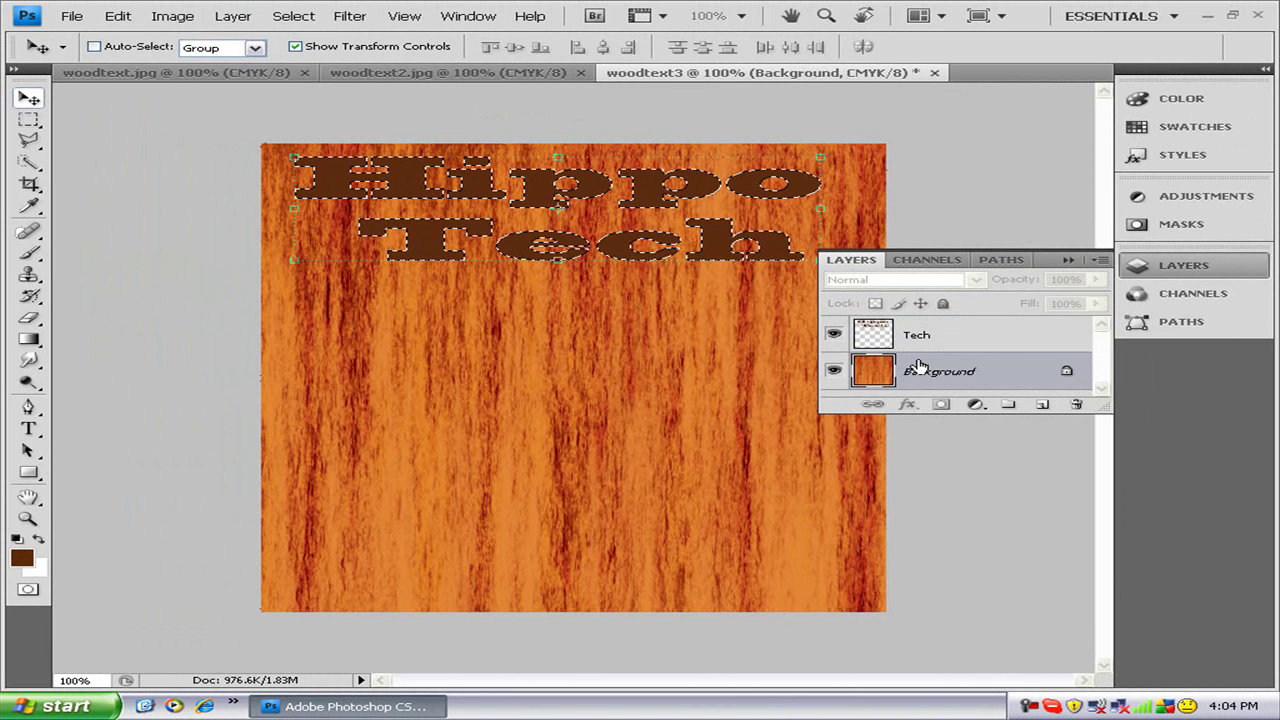
pyautogui.click(893, 335)
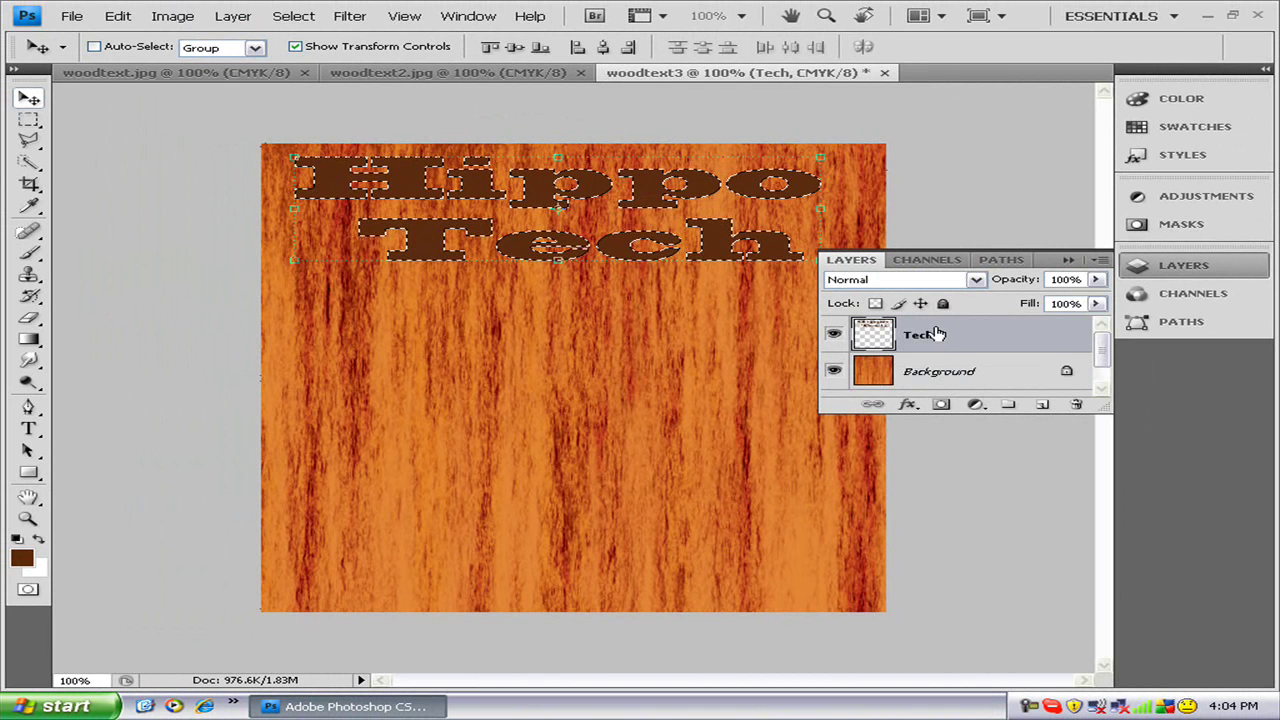
pyautogui.hotkey('ctrl', 'shift', 'alt', 'n')
pyautogui.hotkey('ctrl', 'shift', 'v')
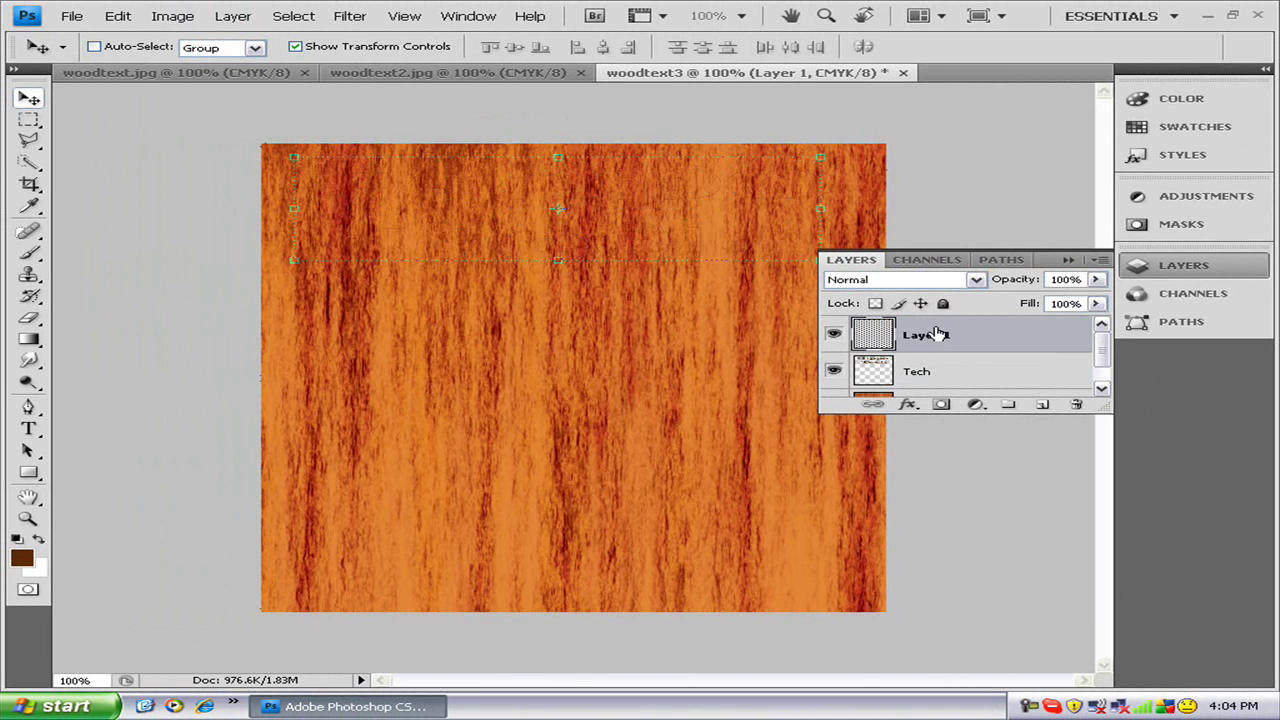
# Drag the brown Tech layer to the trash and fill the Background with dark brown
pyautogui.click(940, 373)
pyautogui.moveTo(940, 373); pyautogui.dragTo(1076, 405)
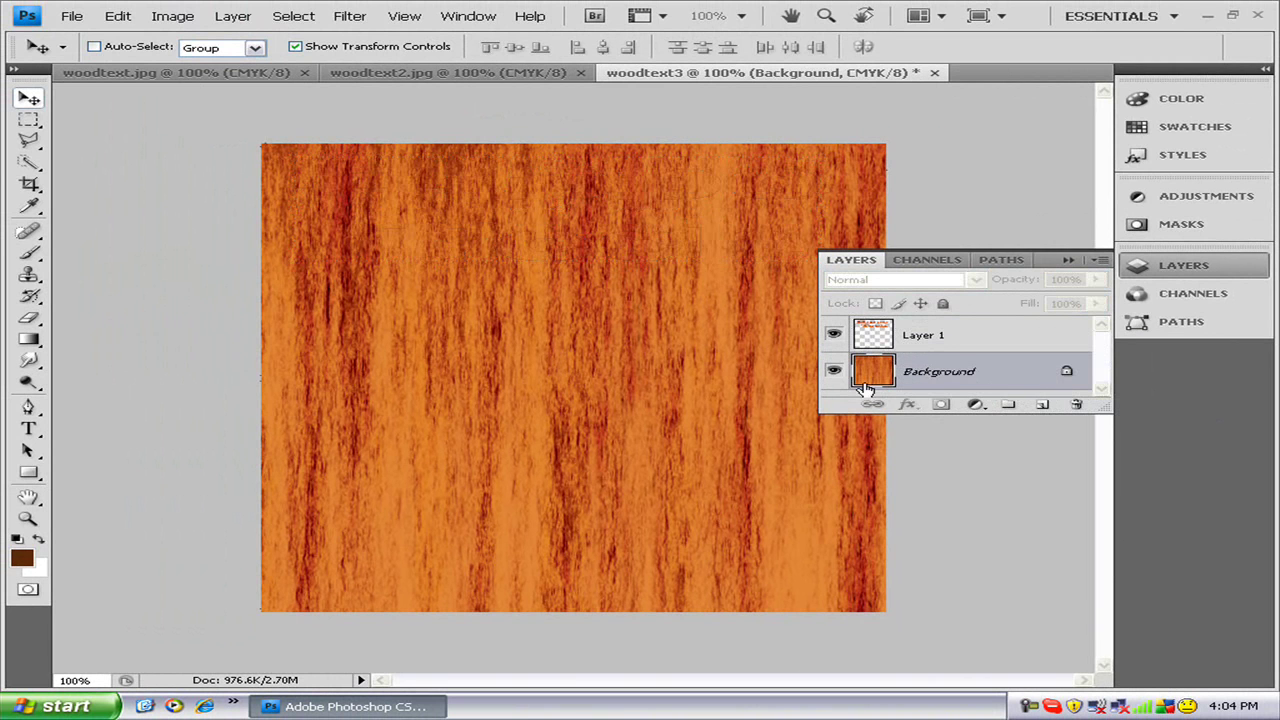
pyautogui.hotkey('alt', 'BackSpace')
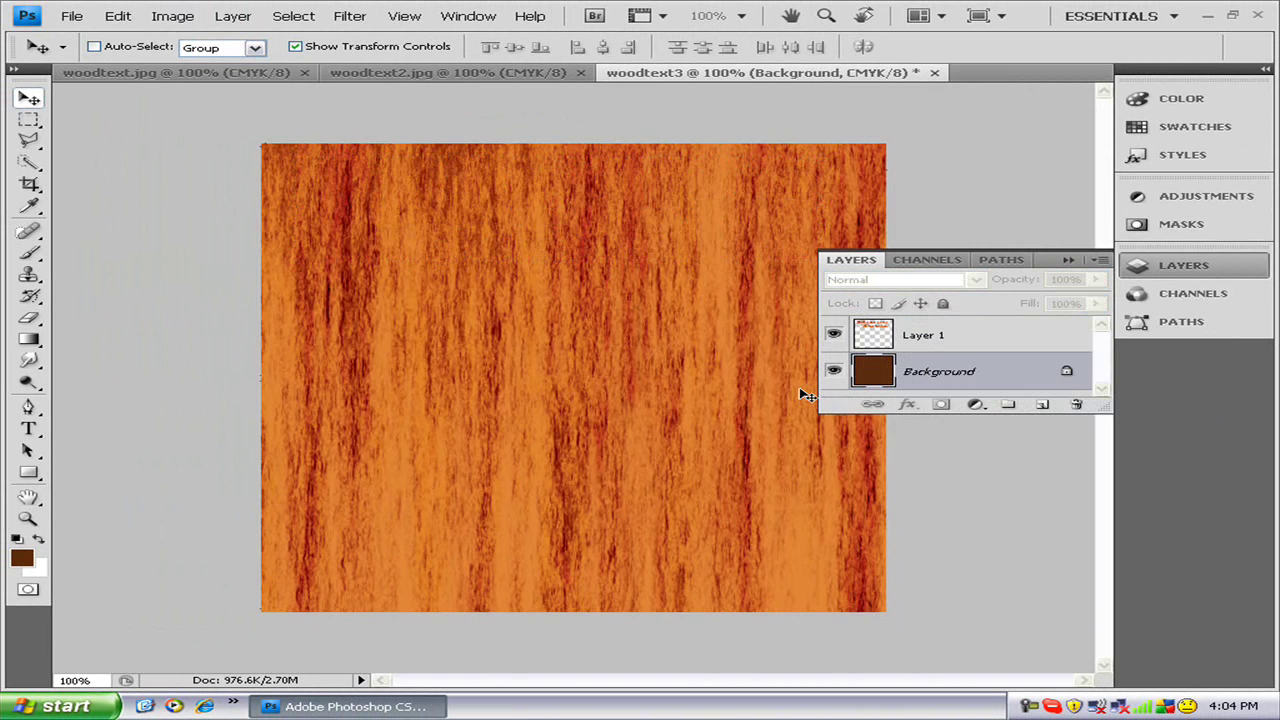